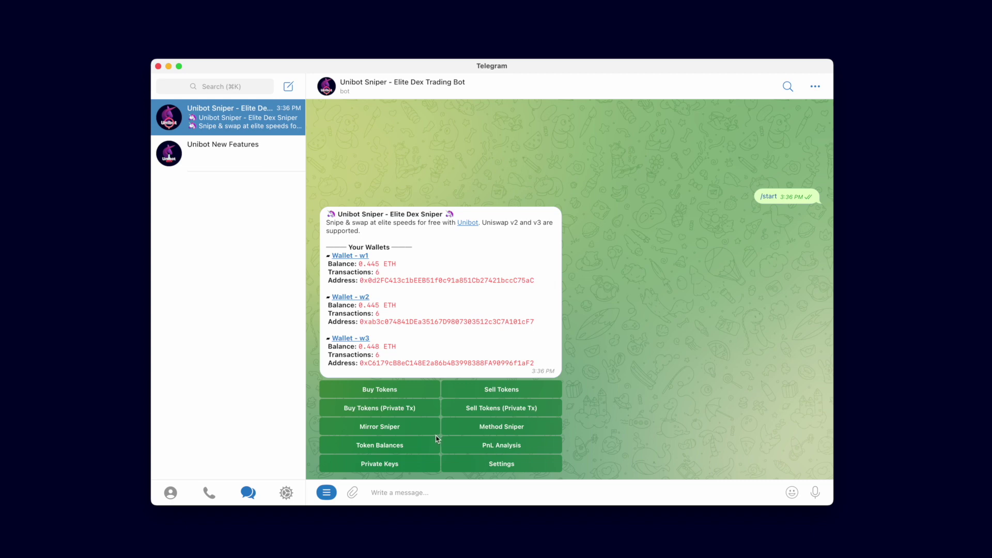
Step: Open Unibot's Mirror Sniper panel, which shows an empty mirror list and Max ETH of 0.1
click(385, 432)
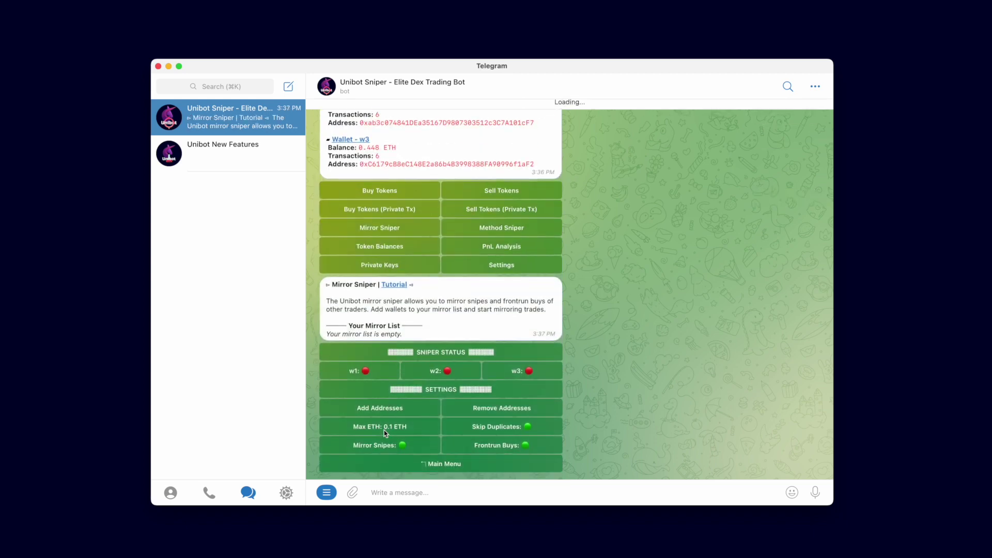
Step: Try enabling w1, start adding mirror addresses, and copy the personal wallet address from MetaMask
click(371, 371)
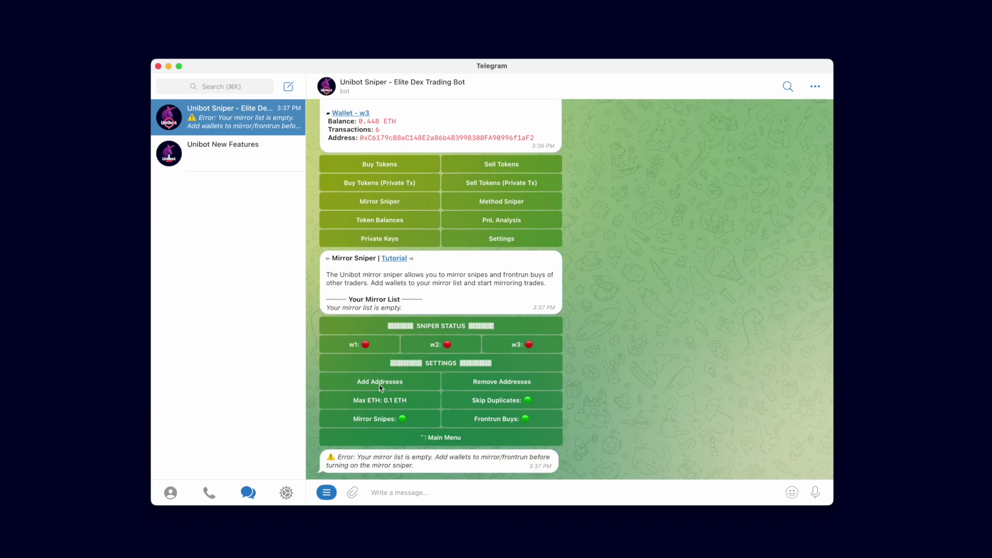
click(382, 384)
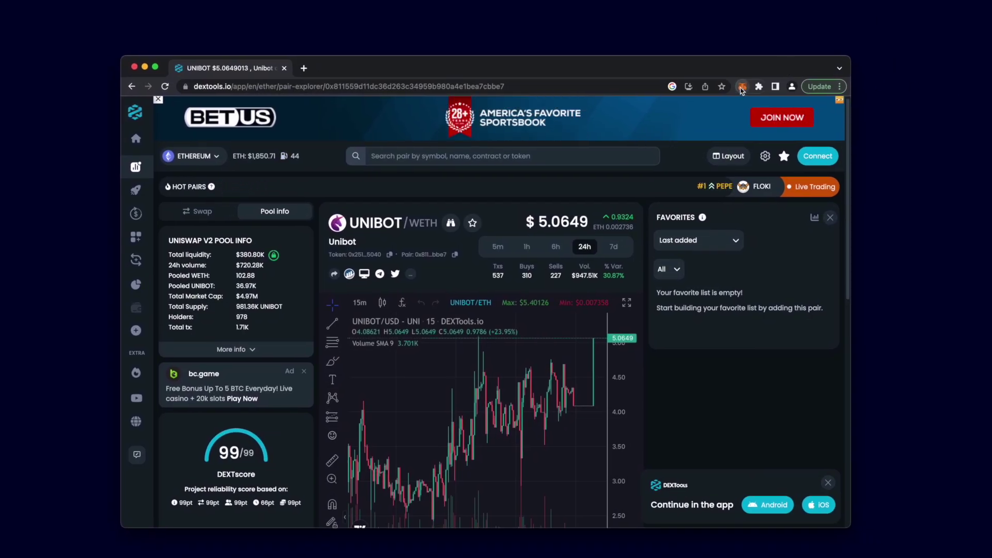
click(742, 86)
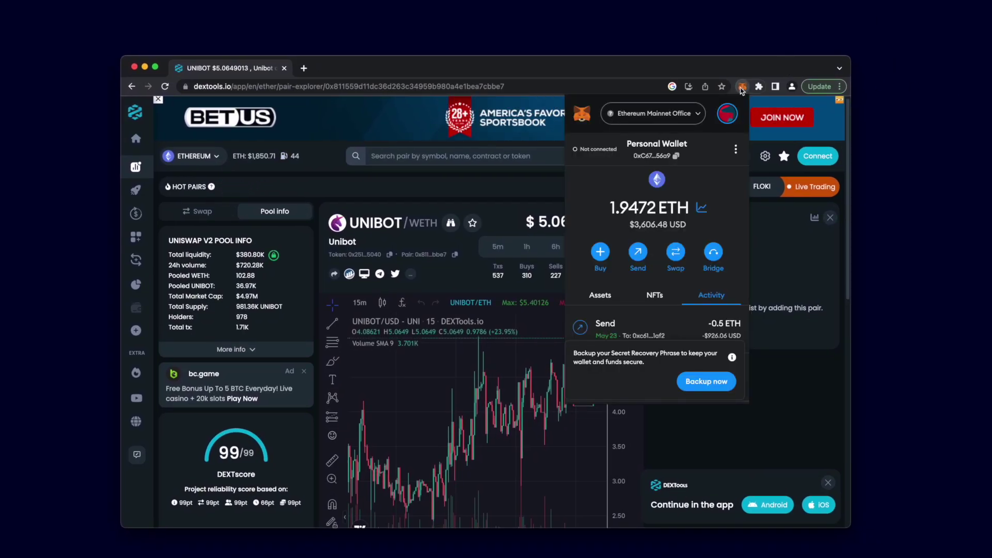
click(685, 157)
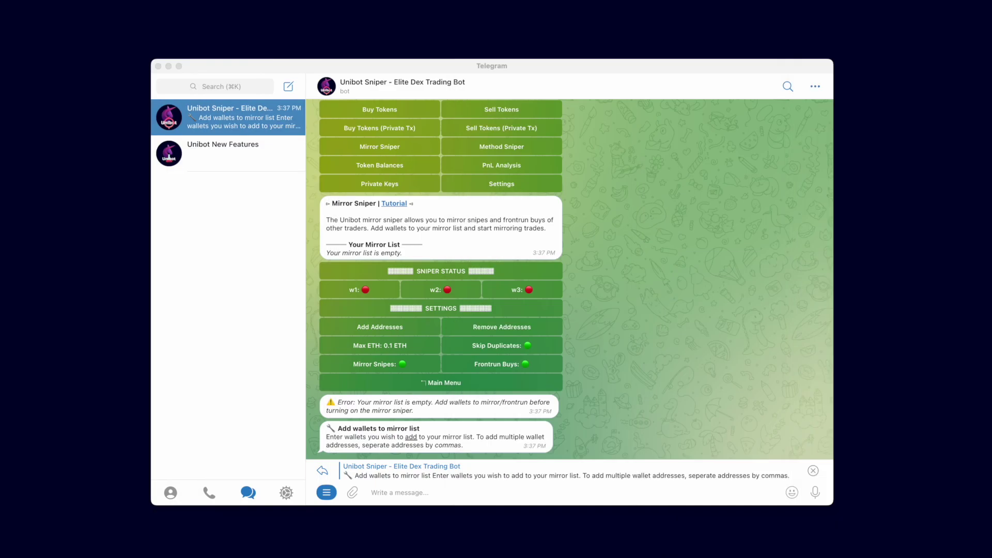
Step: Add the pasted wallet address to the mirror list, then remove it again
click(454, 493)
text(0xC67f8a4d0b8cE76079b47db800960ffcdA7856a9)
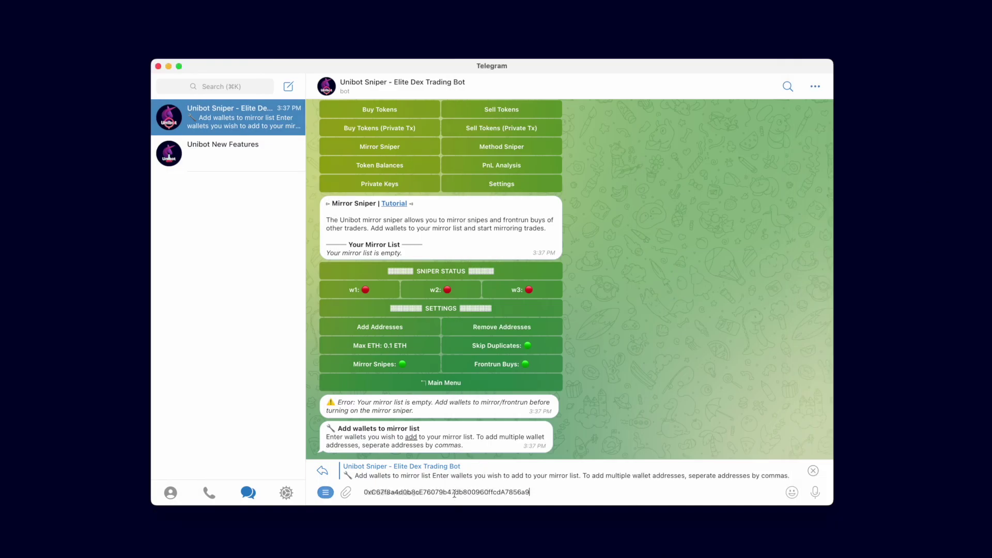
key(Return)
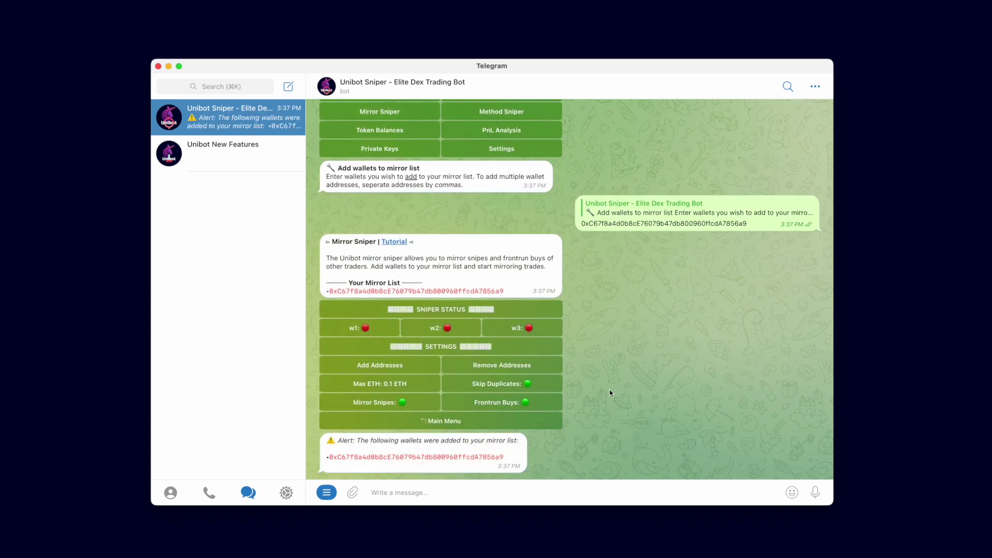
click(424, 459)
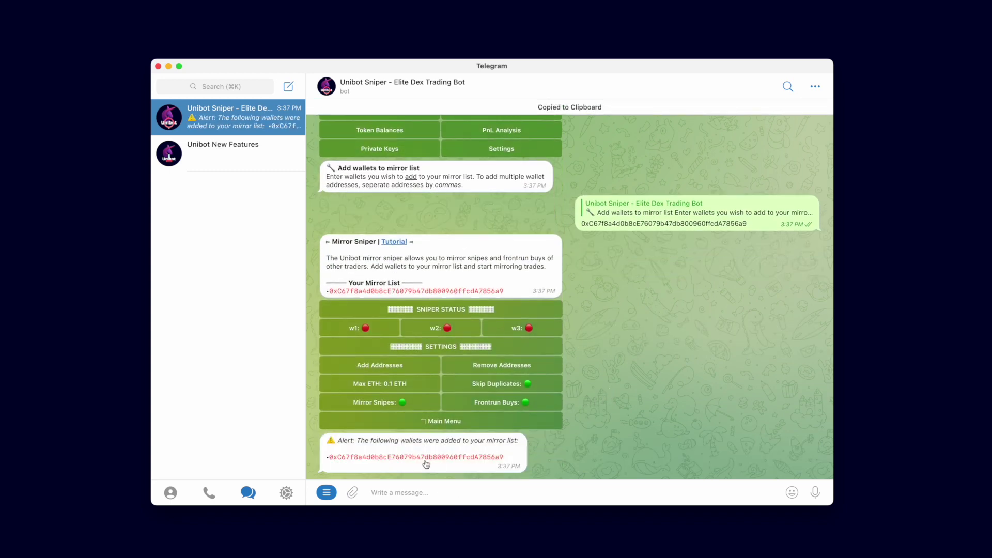
click(536, 365)
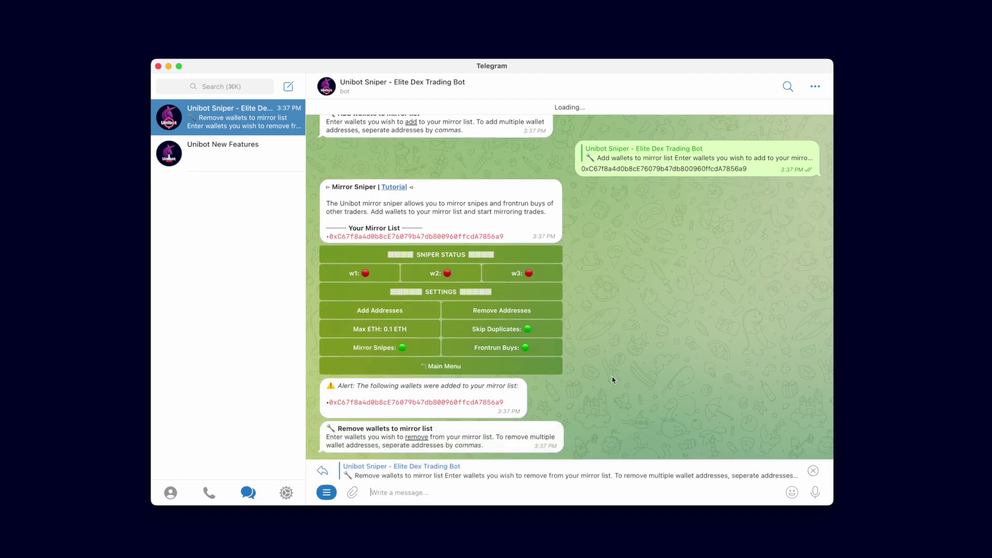
key(super+v)
key(Return)
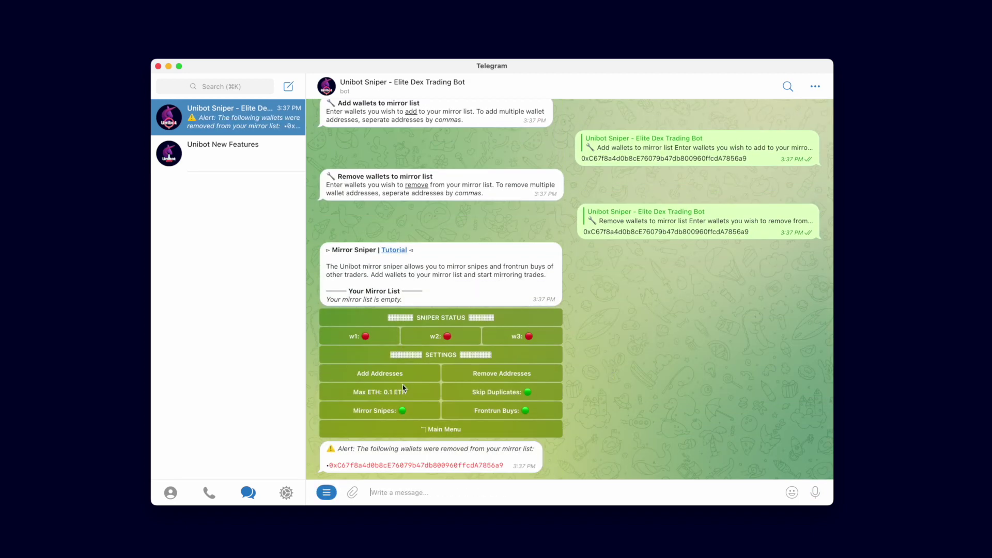
Step: Re-add the same wallet address so it stays on the mirror list
click(396, 377)
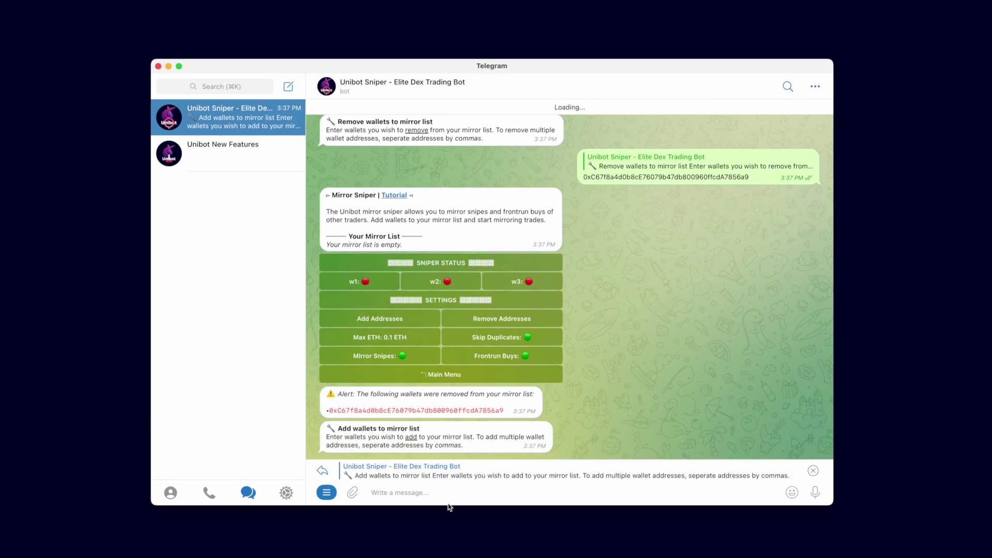
key(super+v)
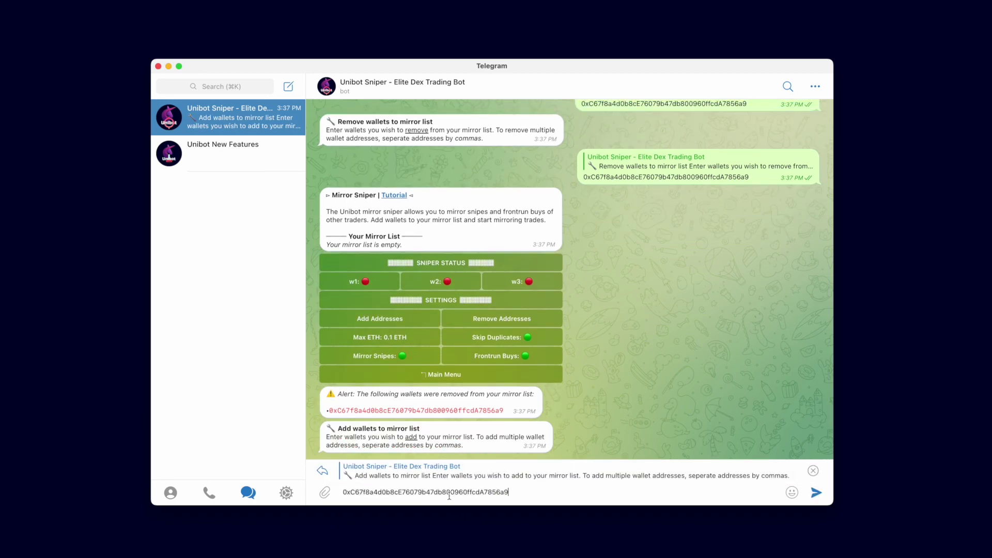
key(Return)
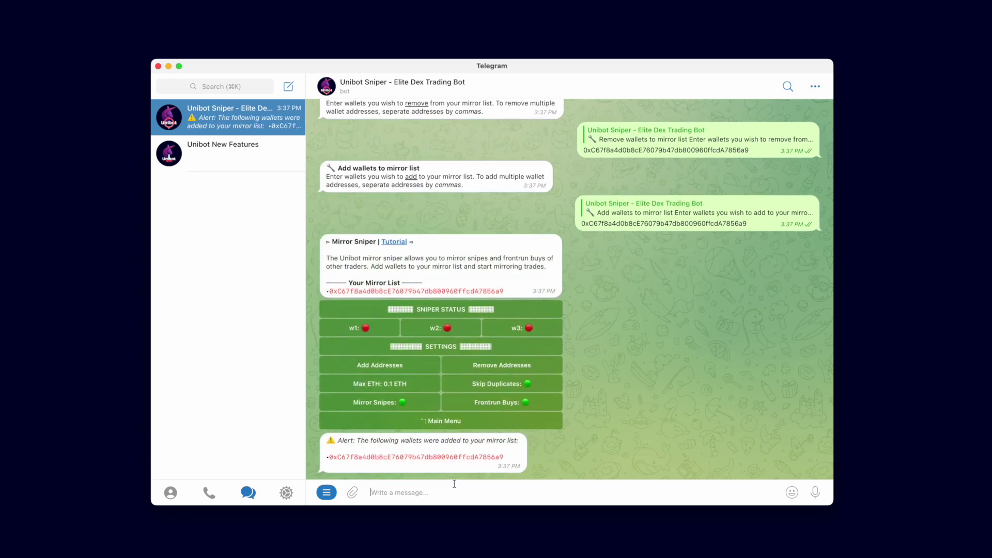
click(410, 384)
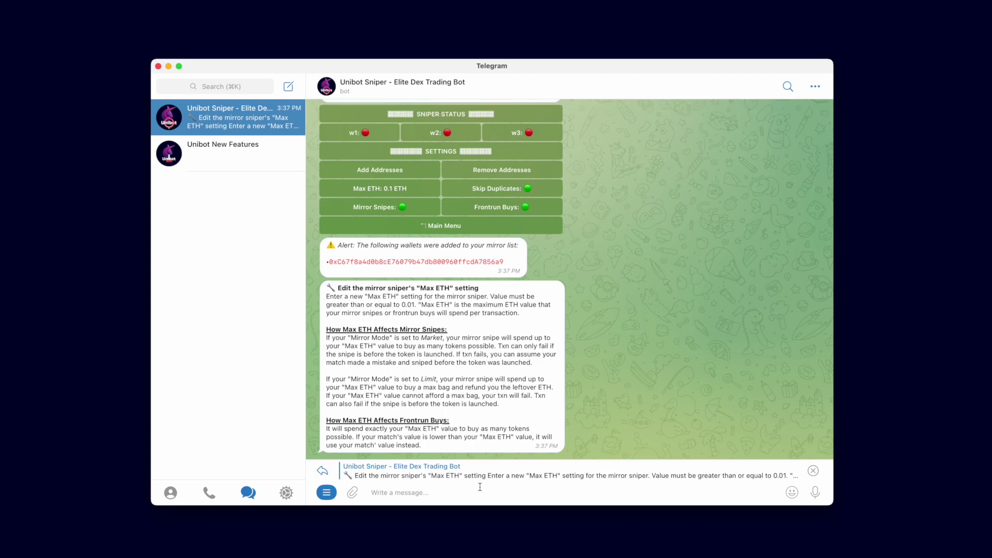
Step: Send 0.2 as Max ETH, then correct it to 0.08 ETH
text(0)
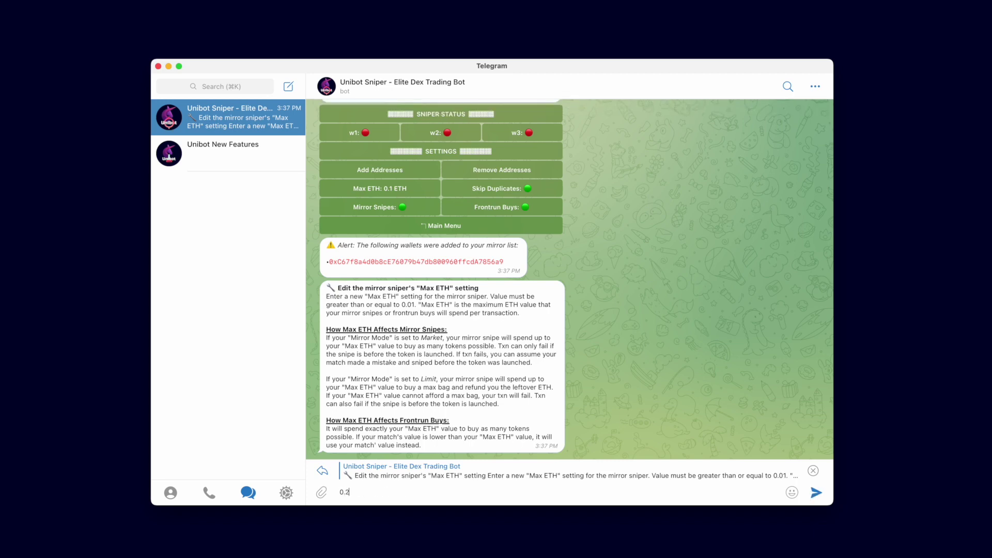
text(.2)
key(Return)
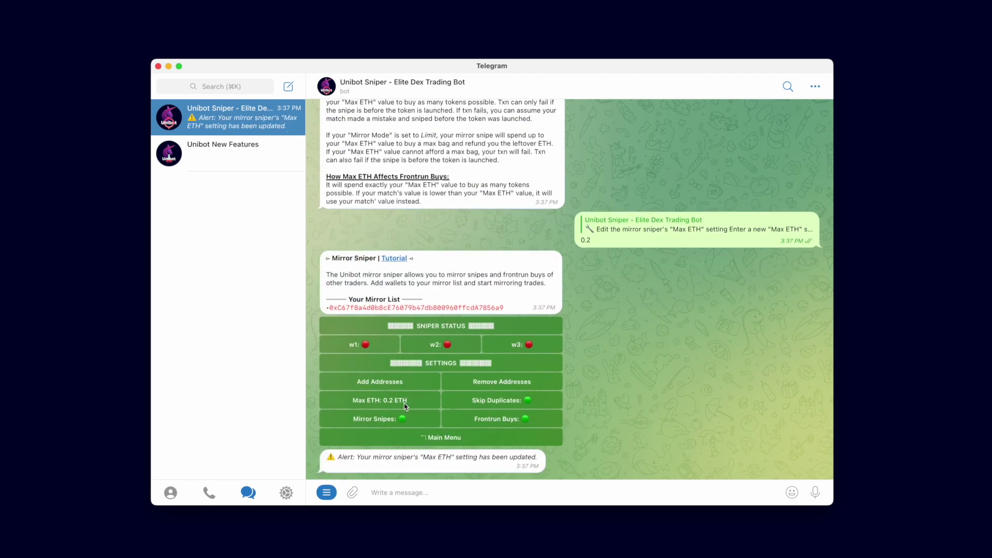
click(406, 401)
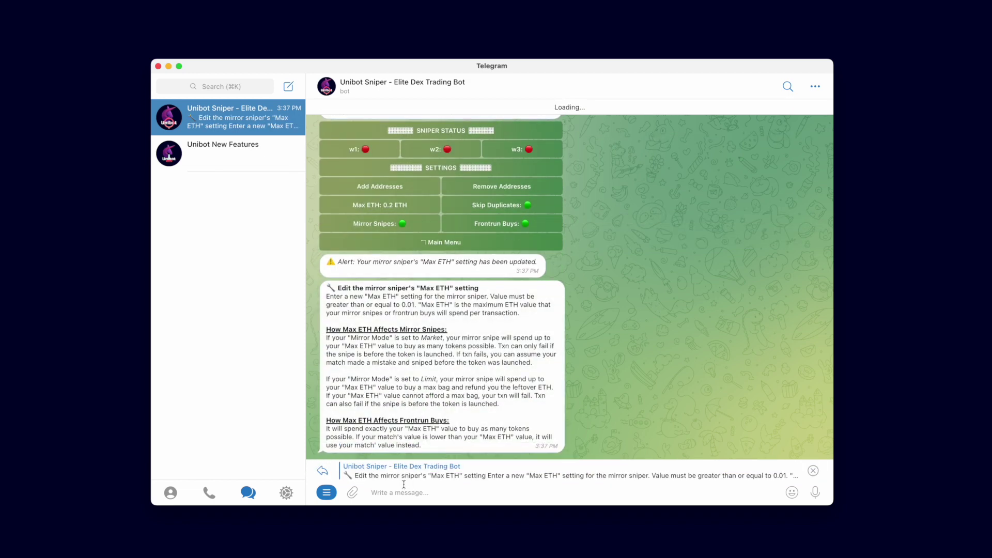
text(0.08)
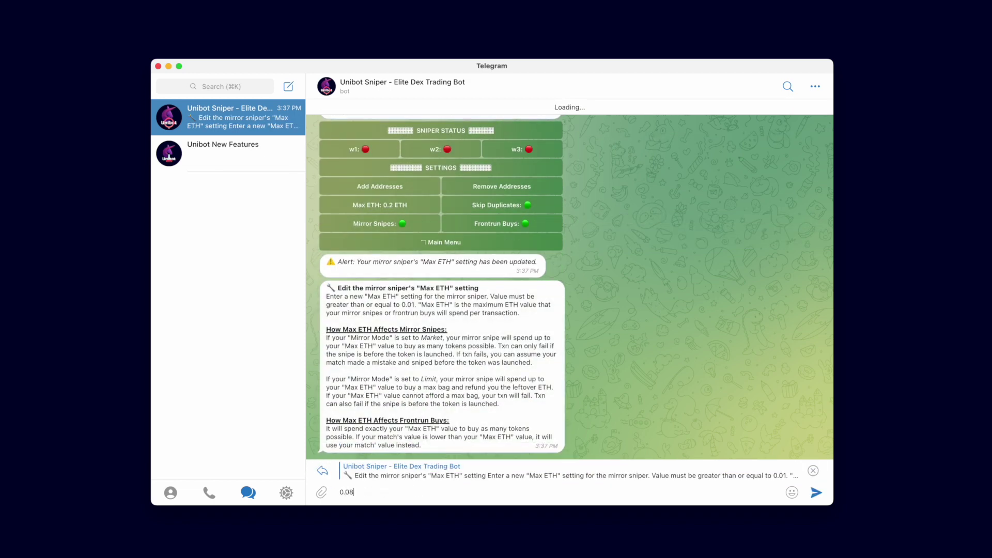
key(Return)
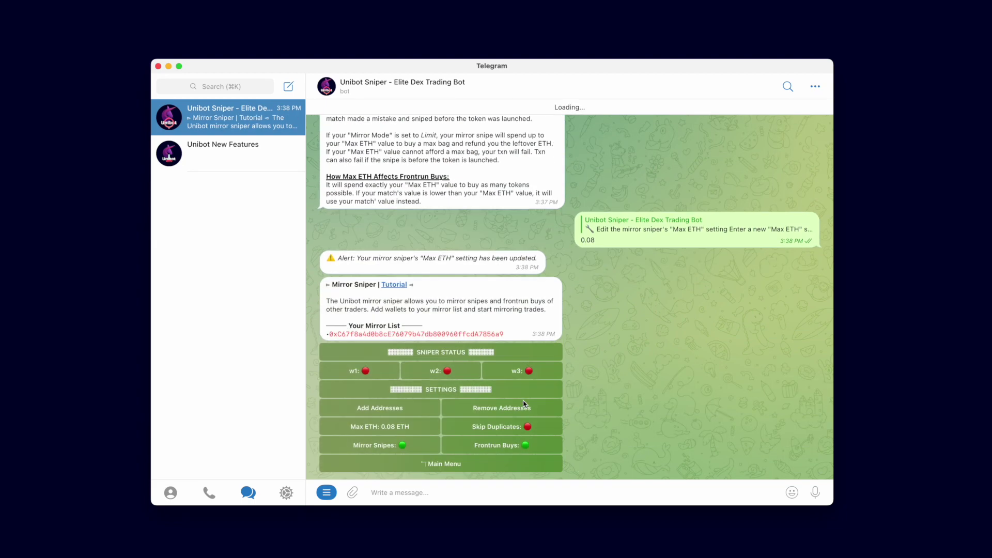
Step: Toggle Frontrun Buys, Skip Duplicates and Mirror Snipes until all three show enabled
click(505, 446)
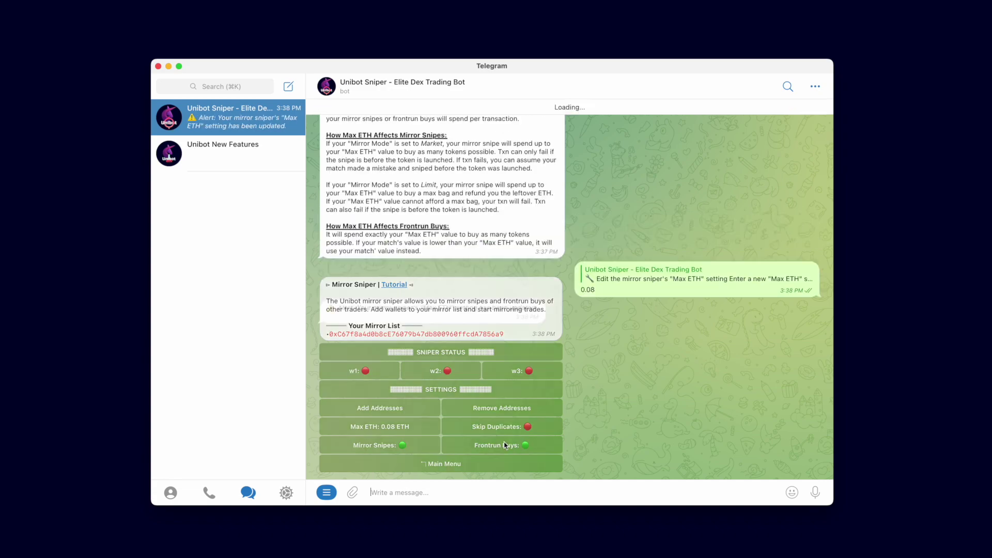
click(520, 429)
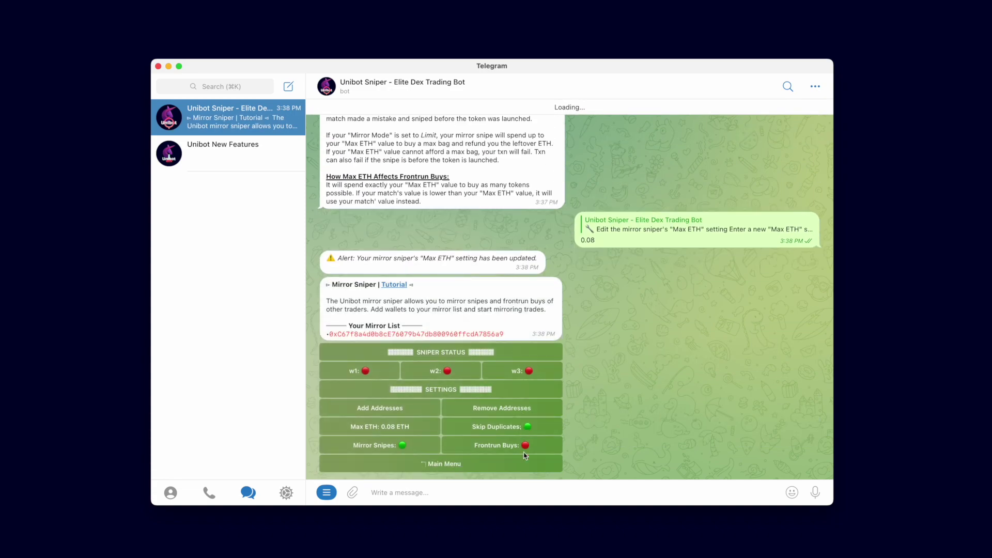
click(527, 445)
click(394, 446)
click(395, 448)
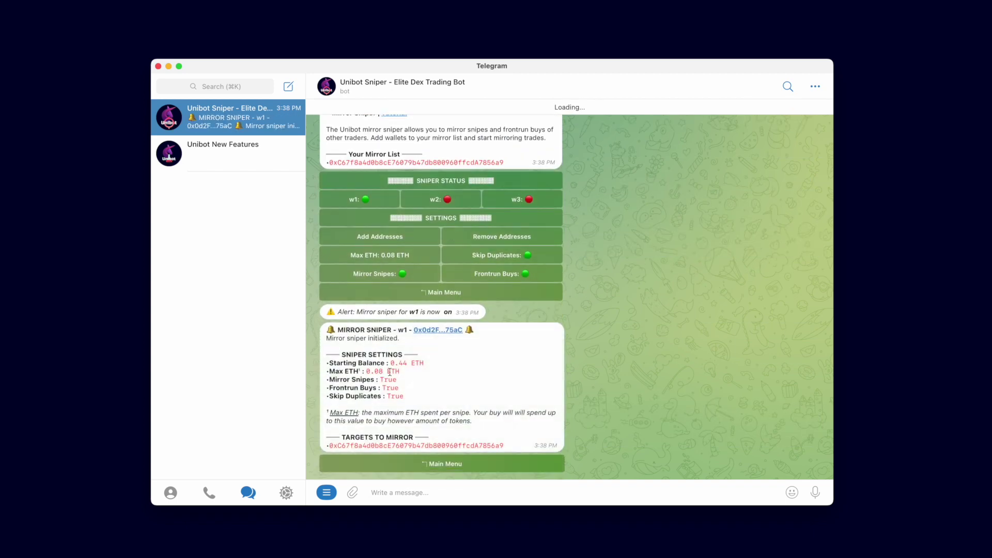
Step: Turn on the w2 and w3 mirror snipers alongside the already initialized w1
mouse_move(326, 339)
mouse_down()
mouse_move(409, 340)
mouse_move(339, 330)
mouse_up()
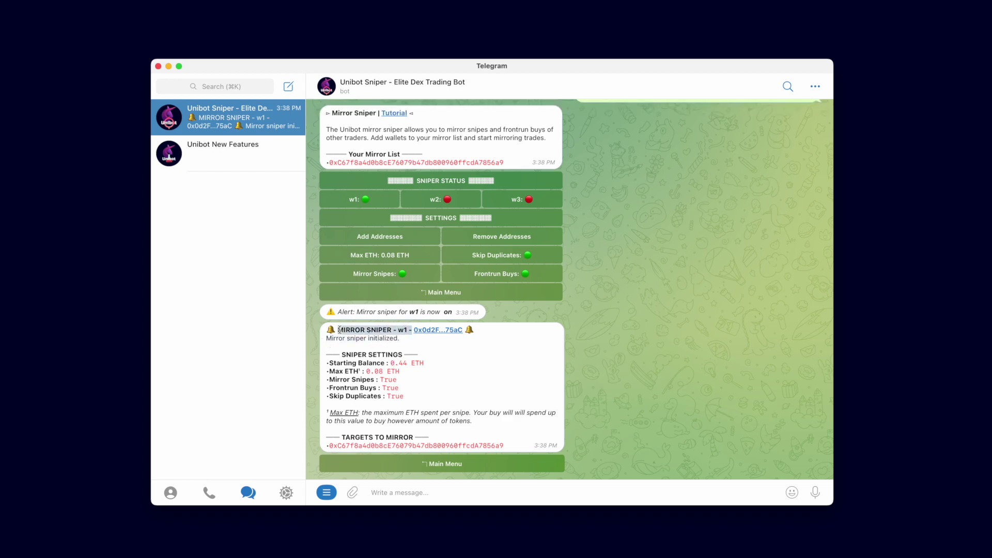
click(454, 200)
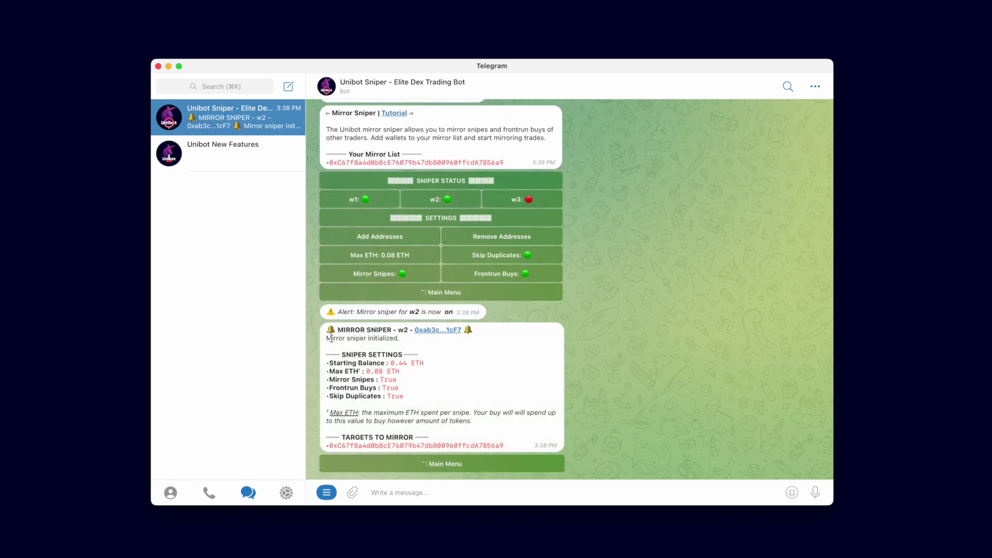
click(542, 203)
click(388, 255)
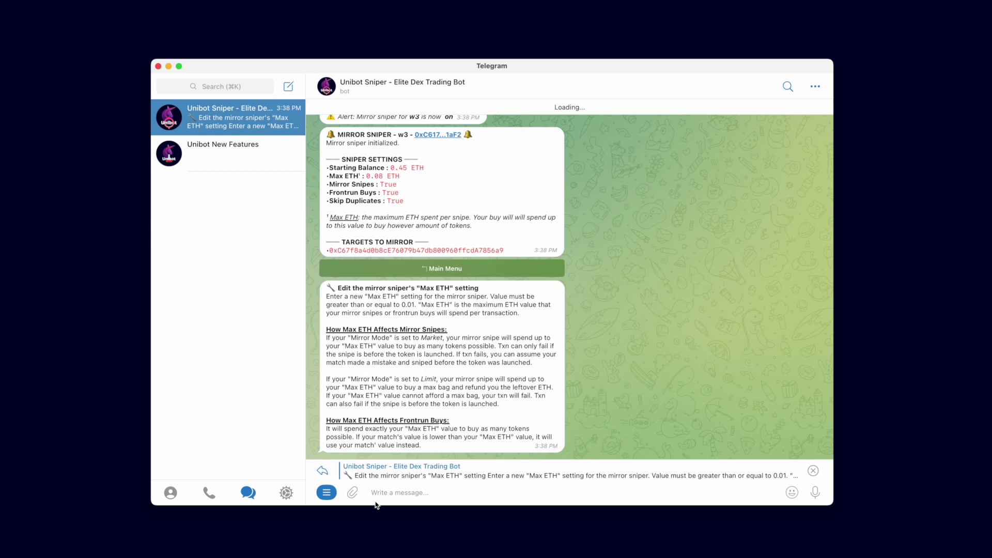
Step: Send 0.09 as the new Max ETH and check the w2 updated-settings notice
text(0.09)
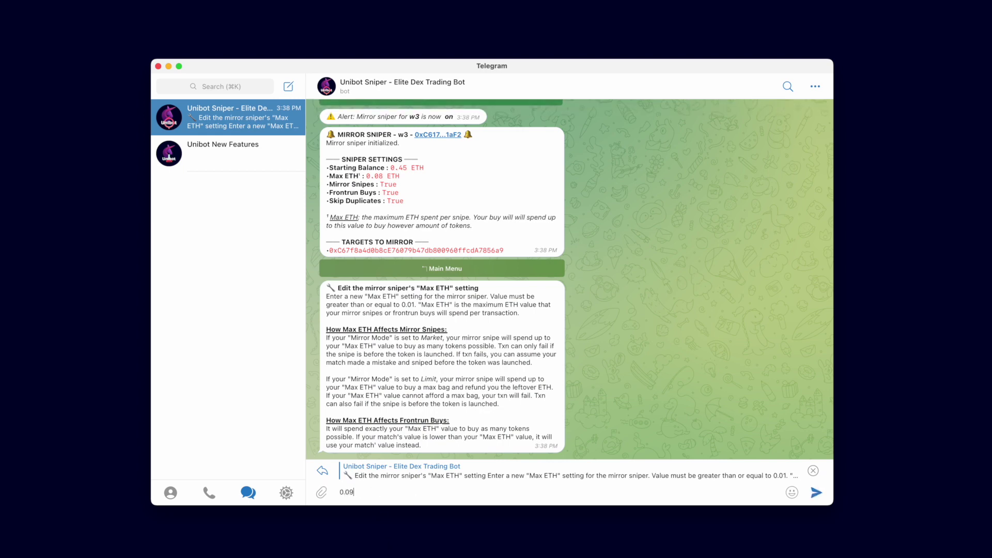
key(Return)
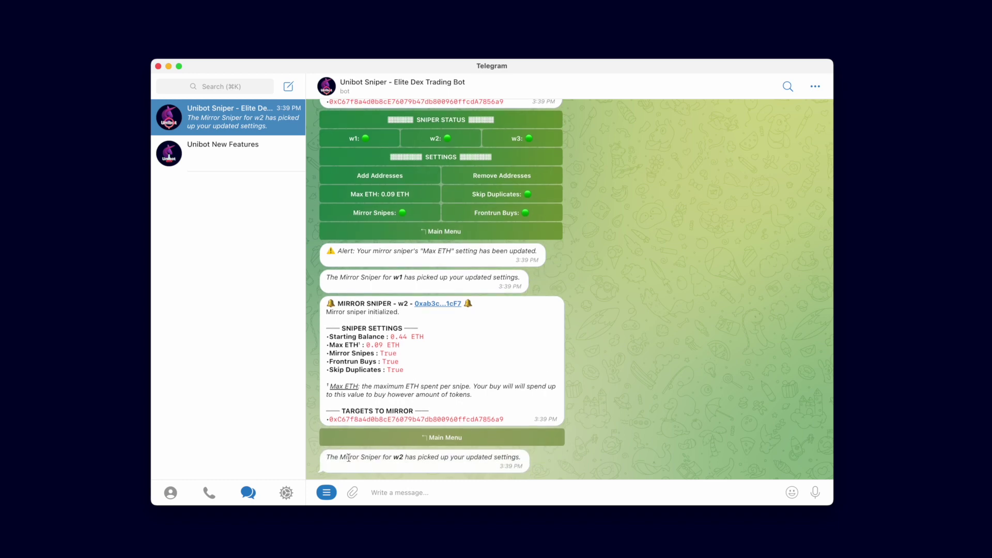
drag(347, 457, 582, 466)
click(463, 457)
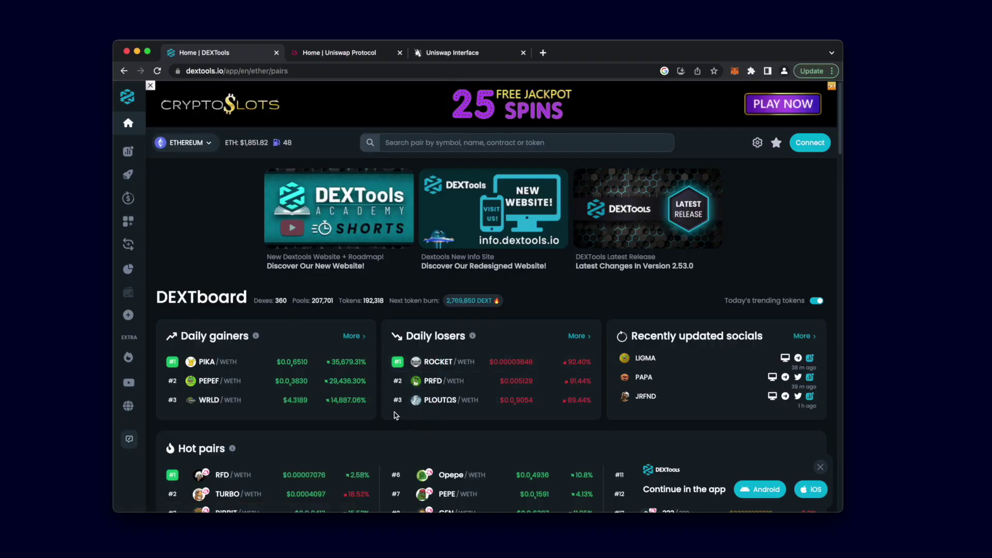
Step: Scroll to the Hot pairs list and open the PEPE/WETH (#7) pair page
scroll(405, 420, down, 4)
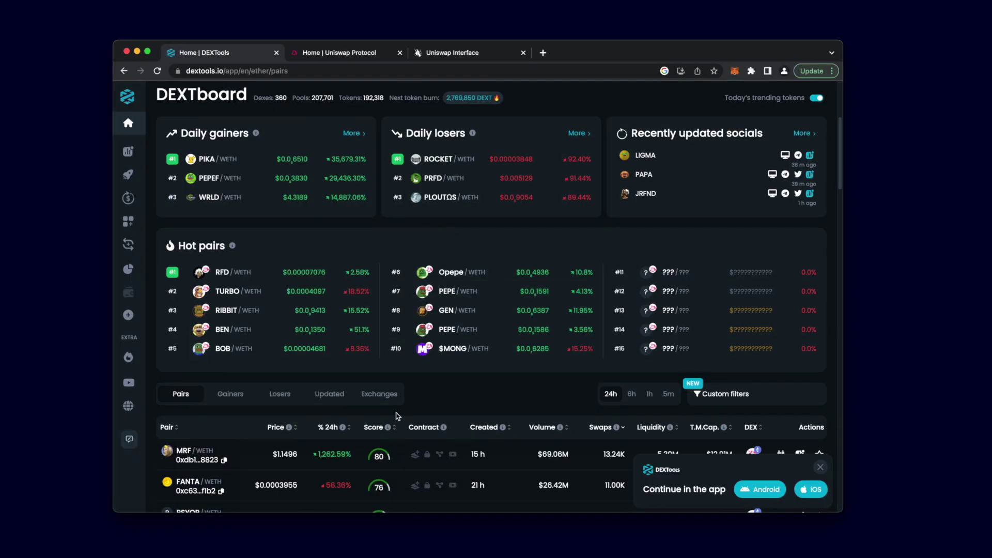
click(449, 291)
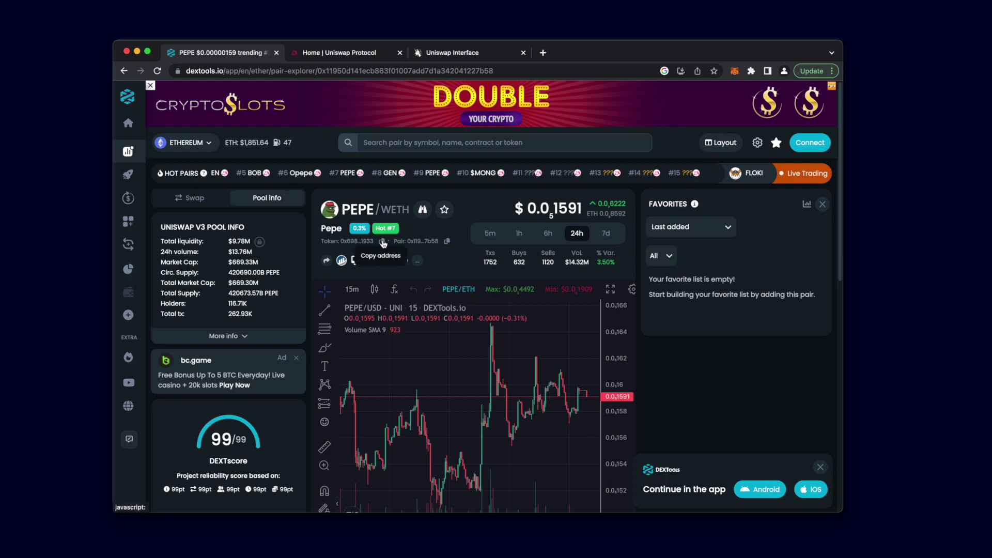
Step: On Uniswap's swap page, choose Pepe as the receiving token using its pasted contract address
click(465, 52)
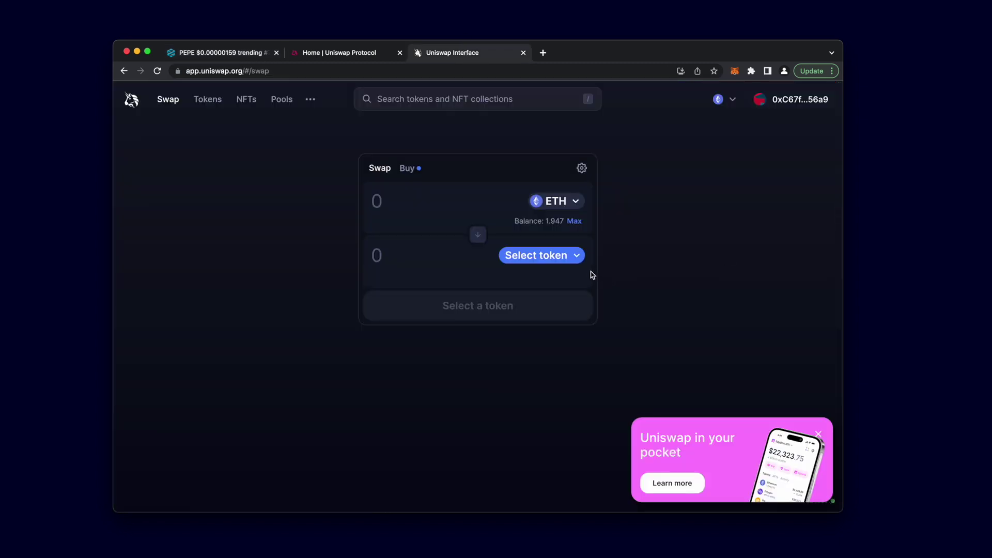
click(568, 256)
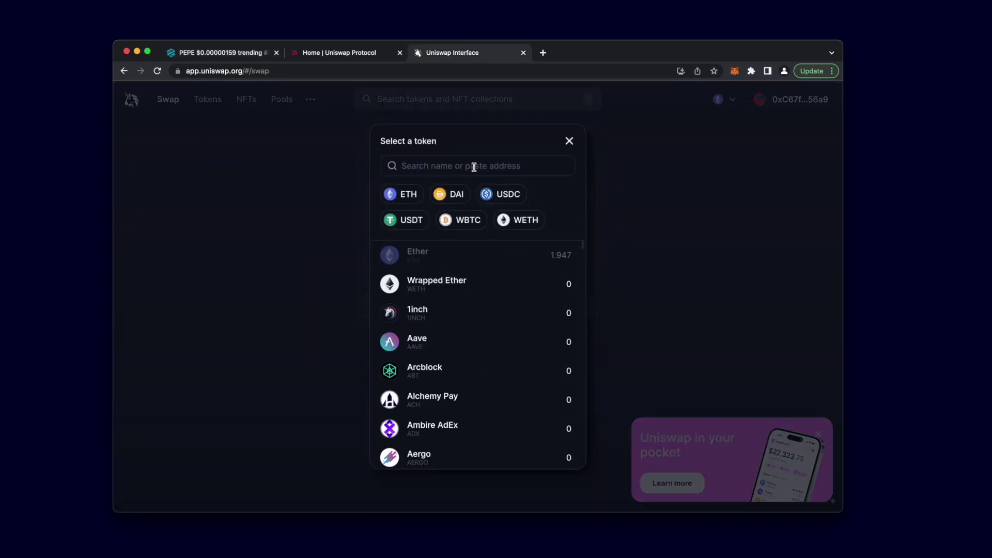
key(super+v)
click(458, 268)
Step: Set a custom max slippage of 5% in the swap settings
click(582, 168)
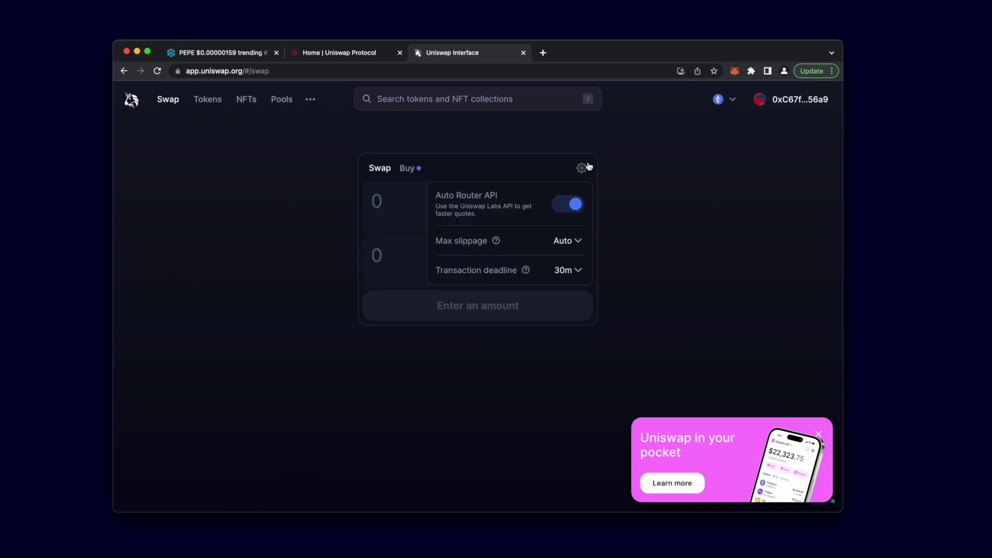
click(573, 242)
click(550, 255)
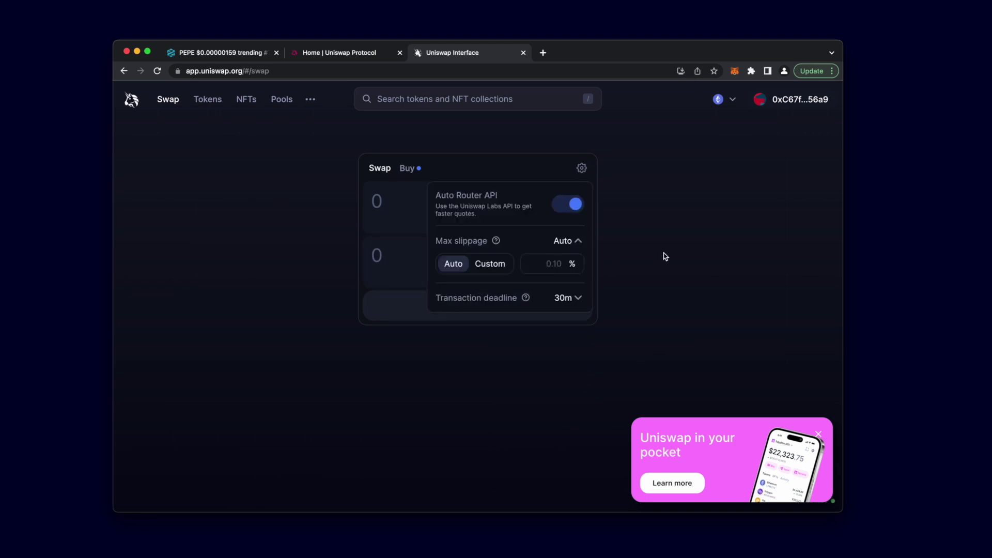
text(5)
click(599, 267)
Step: Enter 0.03 ETH as the pay amount and open the swap review
click(394, 209)
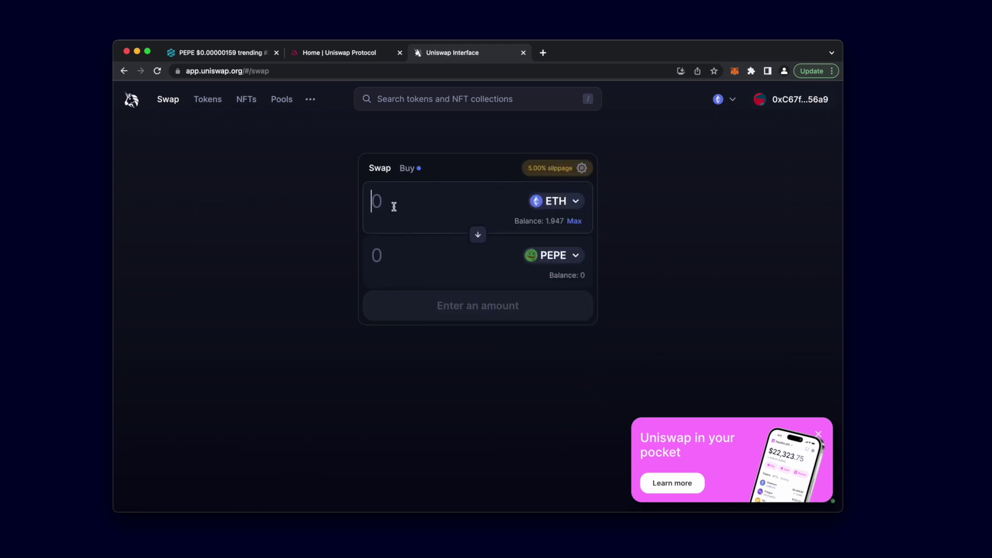
text(0.03)
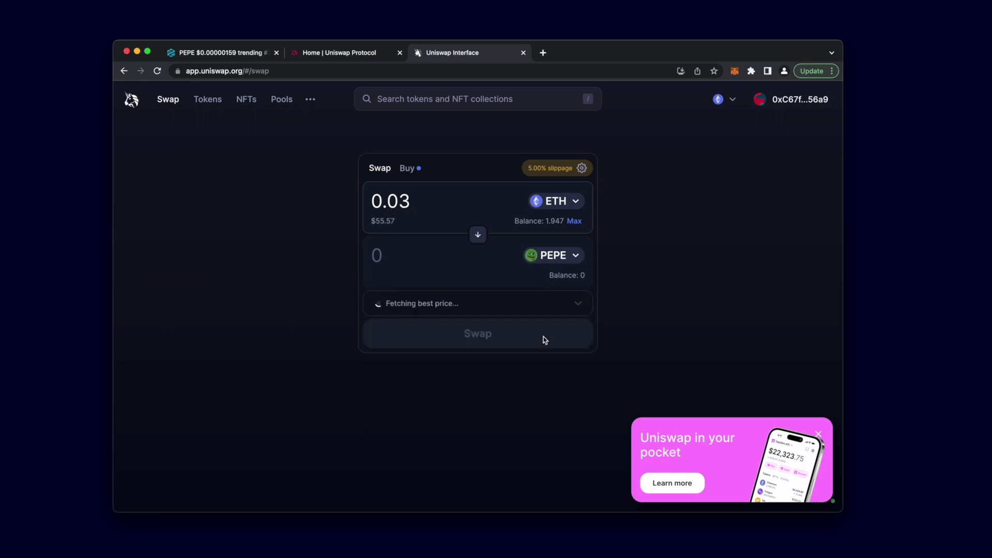
click(544, 339)
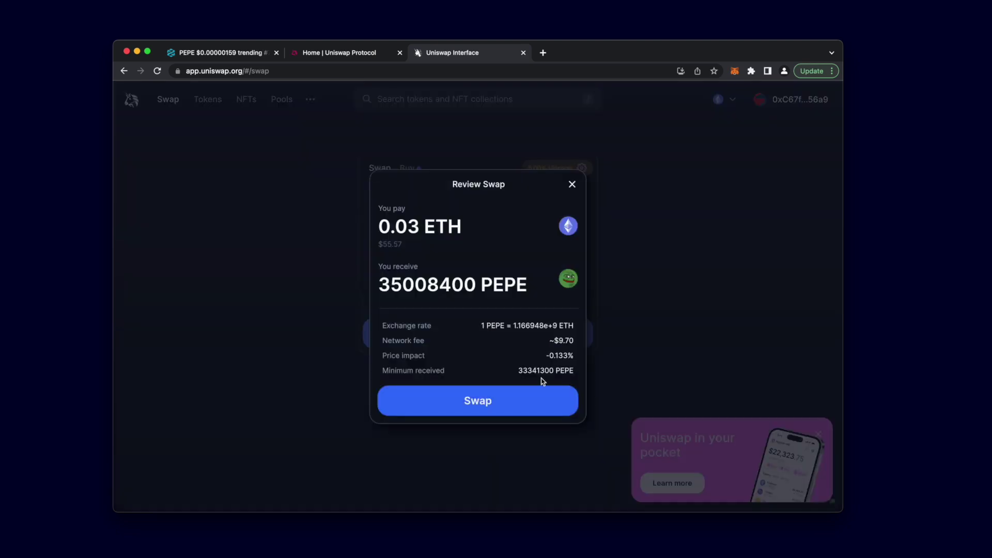
Step: Submit the swap and raise MetaMask's advanced max base fee to 72.00101213 GWEI
click(504, 402)
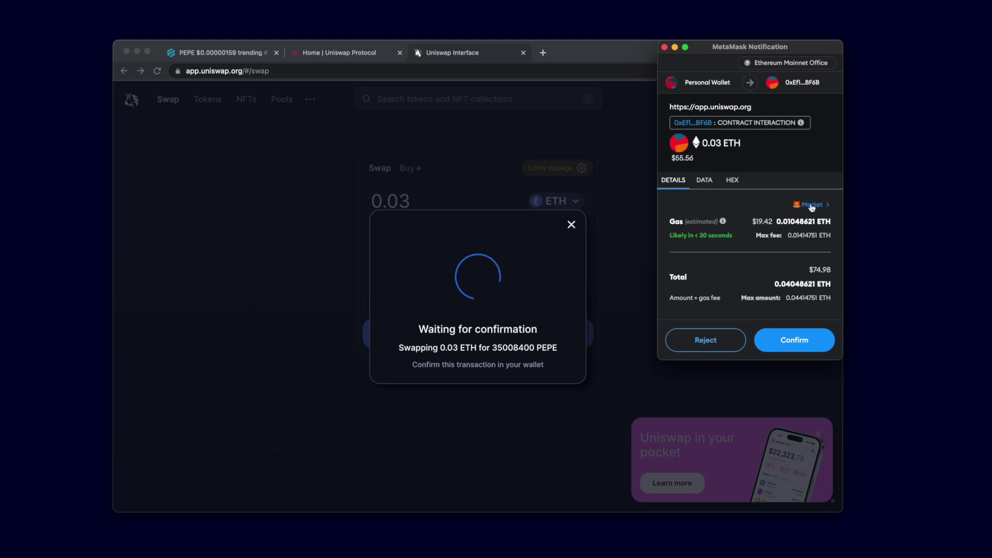
click(811, 205)
click(733, 224)
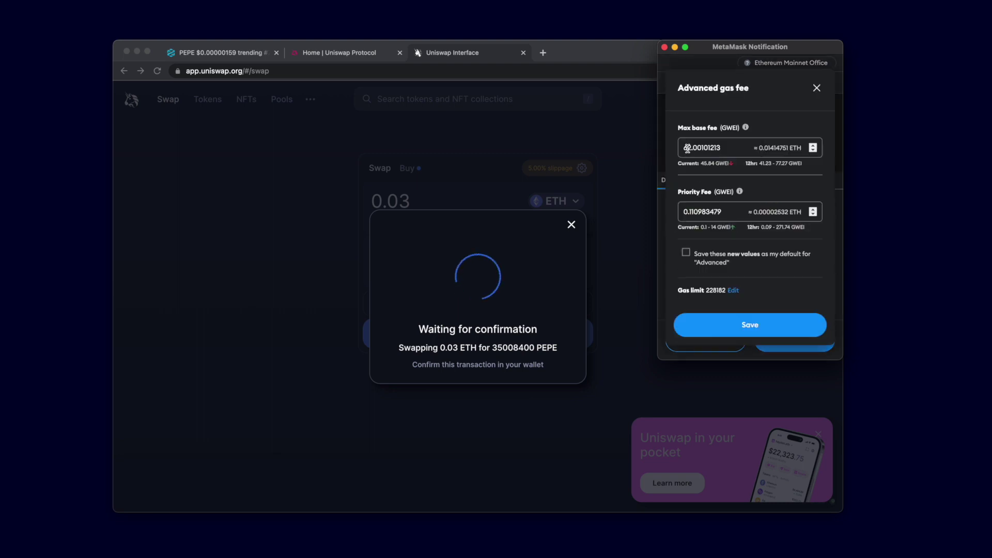
click(687, 149)
key(BackSpace)
text(7)
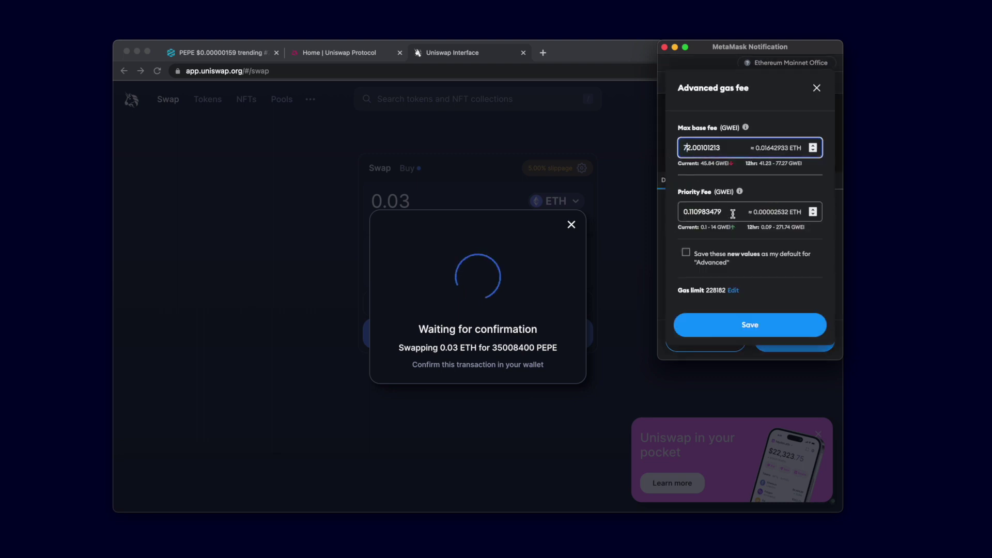
Step: Set the priority fee to 3 GWEI, save the gas settings, and confirm the PEPE swap
triple_click(732, 214)
text(3)
click(766, 323)
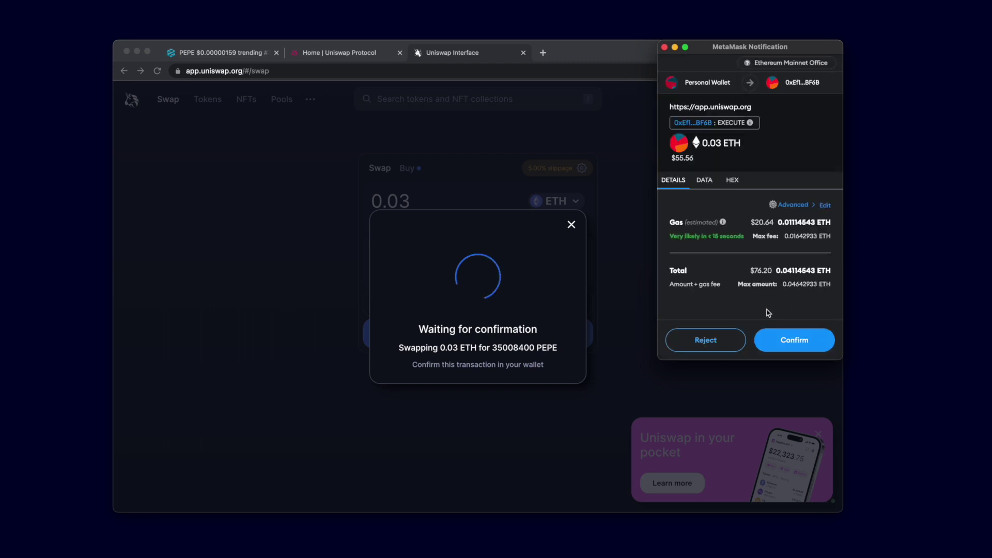
click(797, 339)
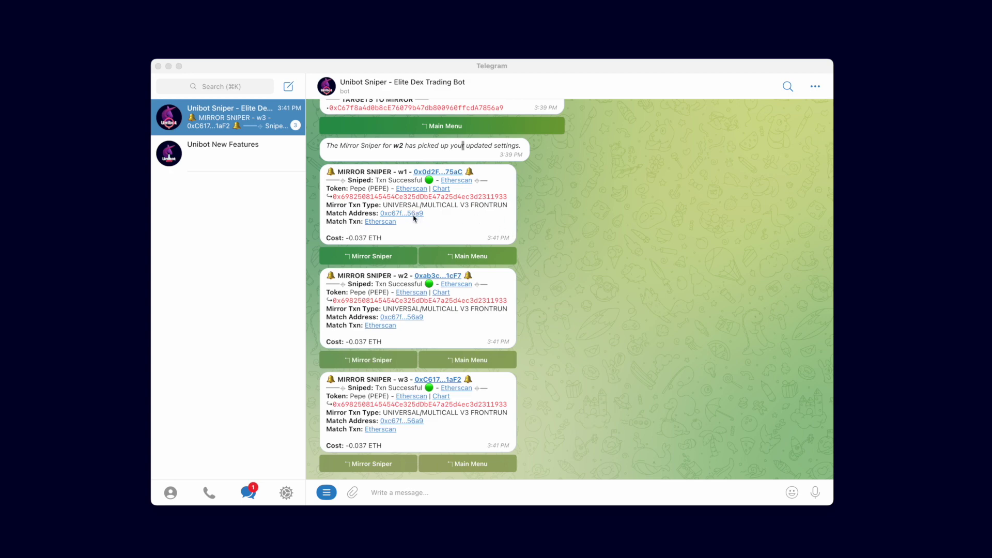
Step: Review the w1, w2 and w3 PEPE frontrun alerts, highlighting the UNIVERSAL/MULTICALL V3 FRONTRUN type
click(447, 220)
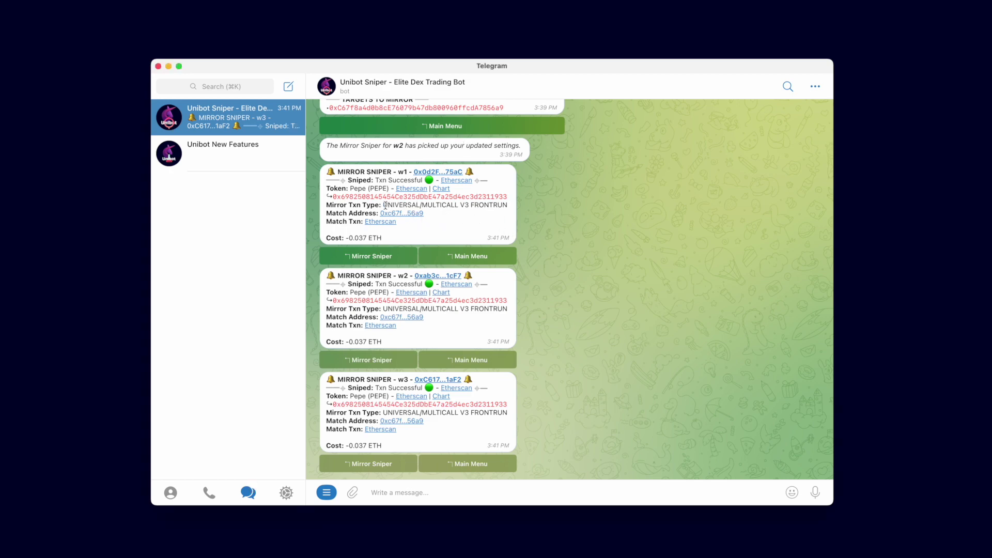
drag(385, 205, 505, 207)
click(480, 222)
Step: Open the matched target address on Etherscan and inspect its 0.03 ETH PEPE Execute swap details
click(413, 214)
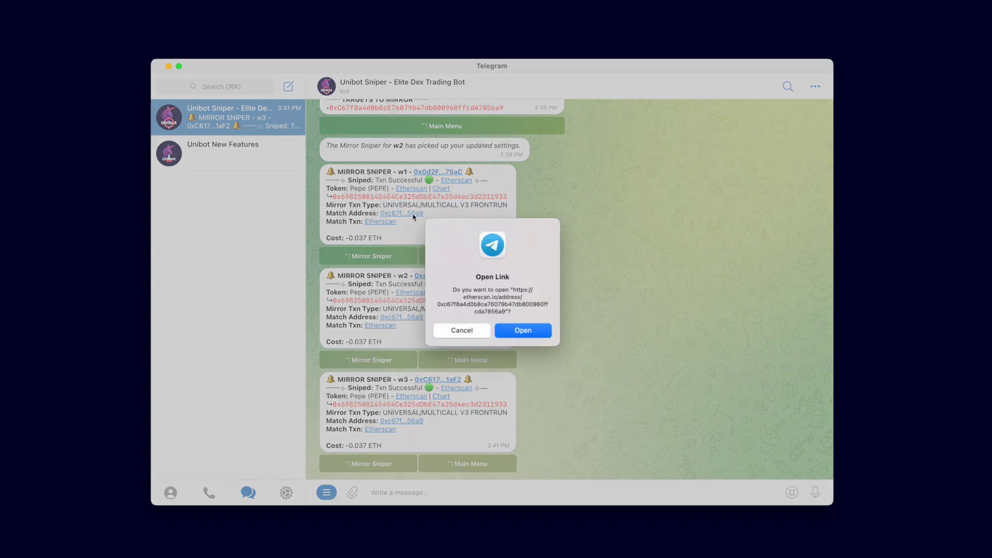
click(531, 328)
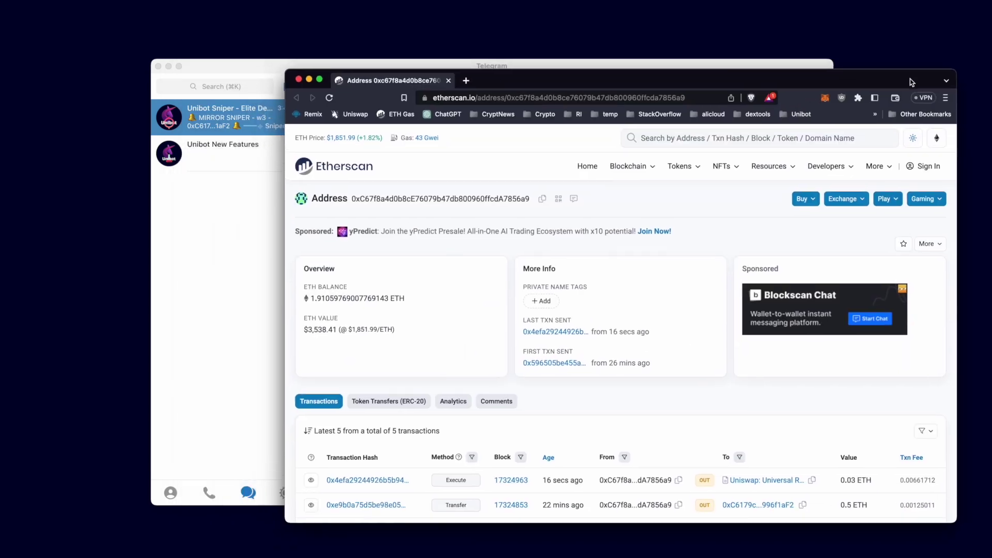
drag(910, 79, 930, 88)
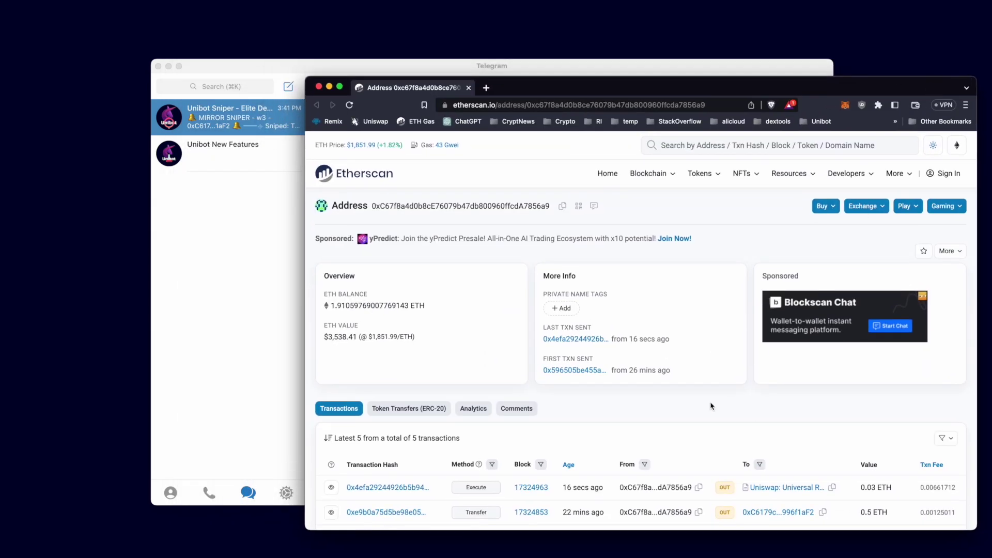
scroll(568, 439, down, 1)
click(395, 467)
scroll(439, 439, down, 10)
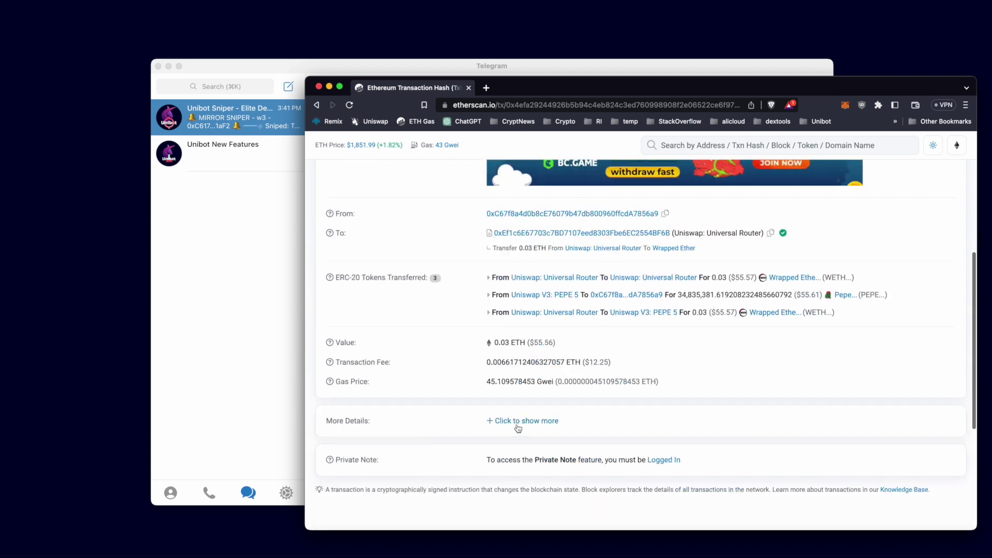
click(518, 420)
scroll(569, 413, down, 3)
drag(596, 400, 663, 402)
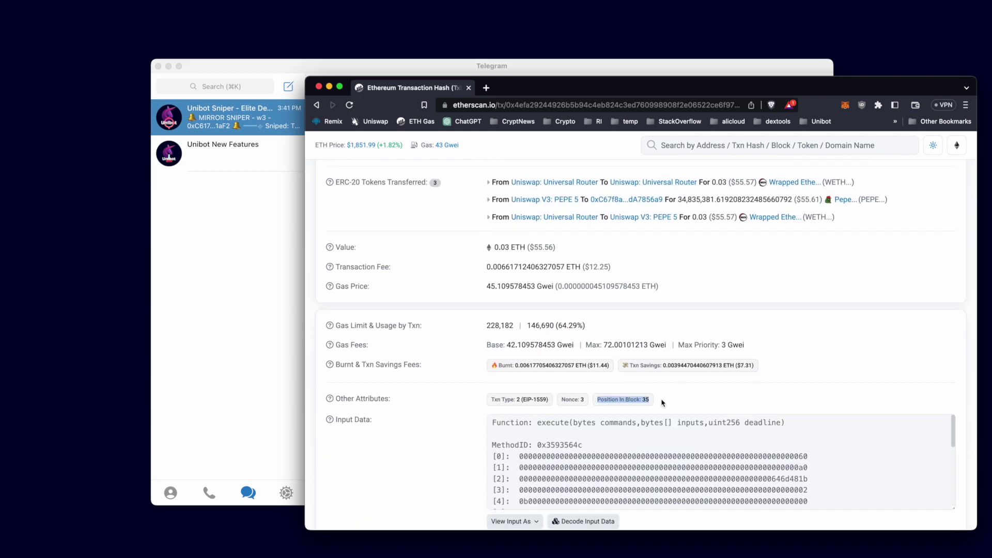
Step: Open w1's snipe transaction on Etherscan and check its roughly 34.5 million PEPE buy
click(221, 330)
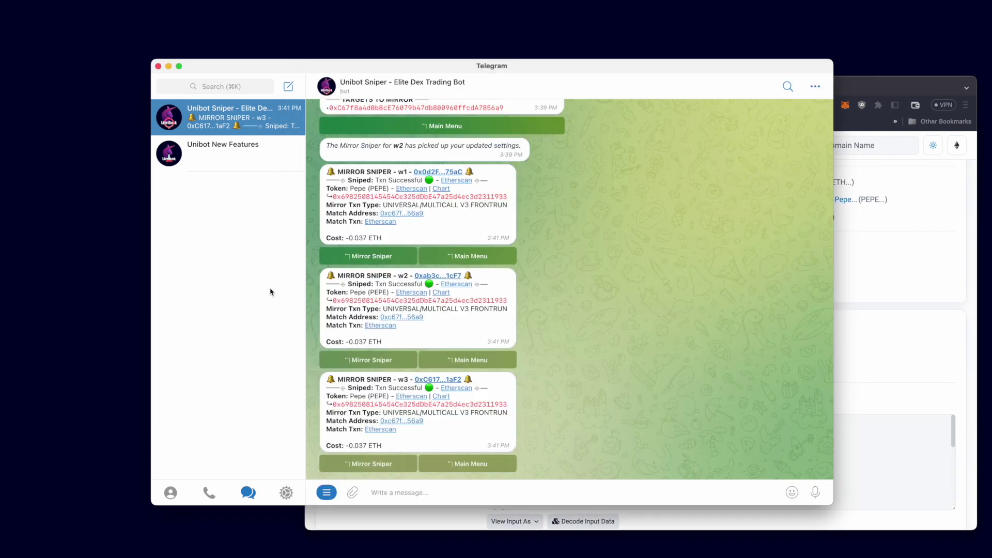
click(464, 185)
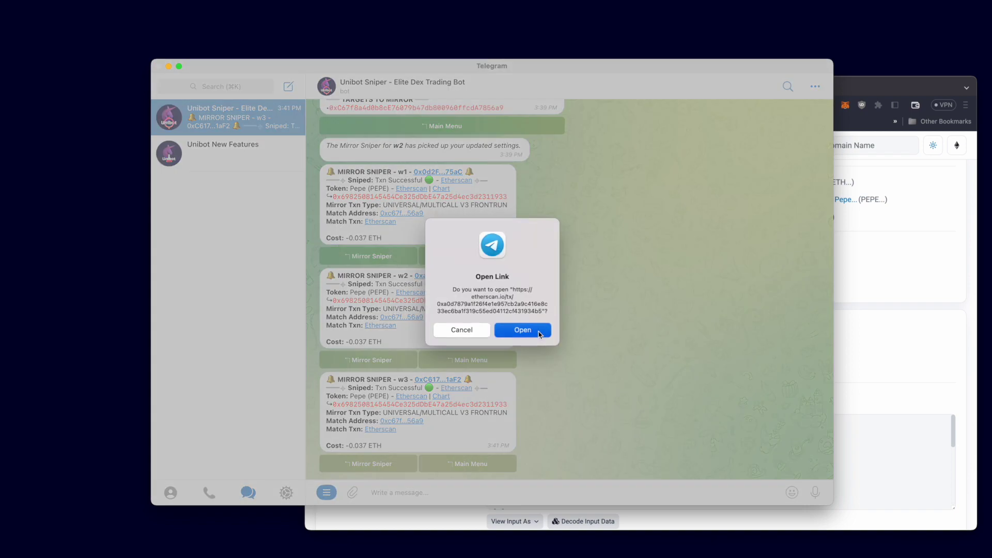
click(522, 331)
drag(724, 82, 677, 47)
scroll(436, 406, down, 5)
scroll(436, 405, down, 3)
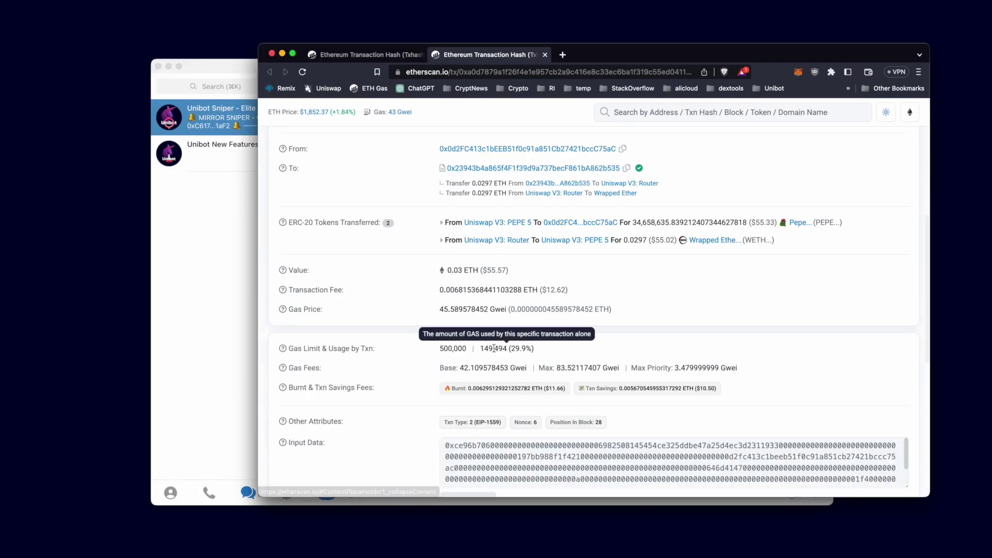
Step: Open the w2 and w3 snipe transactions on Etherscan to confirm their 34.5 million PEPE buys
click(201, 332)
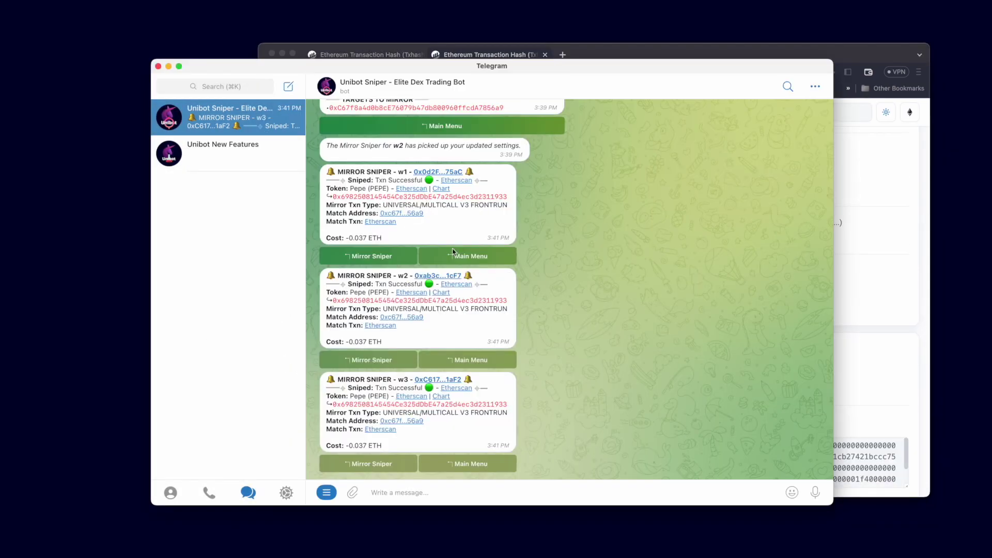
click(458, 287)
click(522, 331)
scroll(559, 437, down, 8)
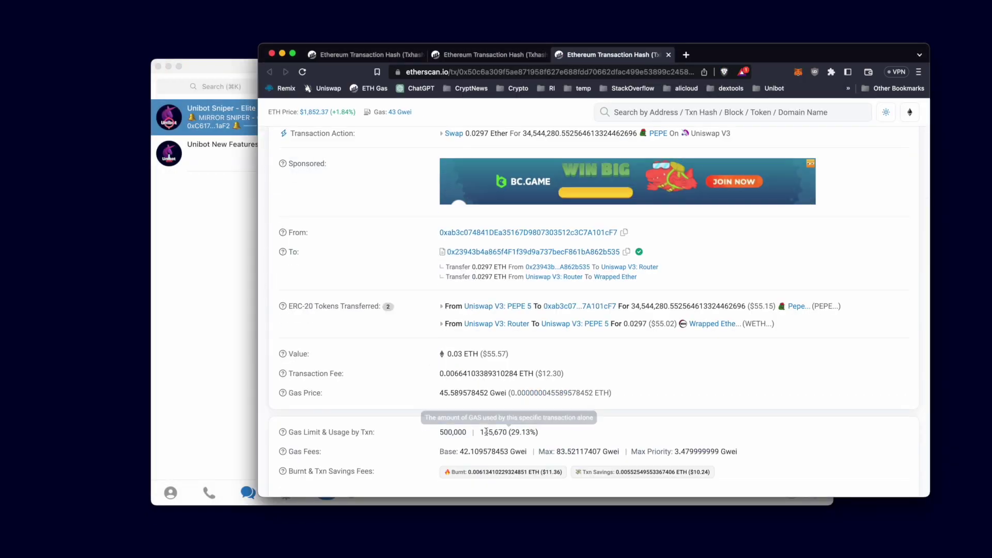
click(224, 327)
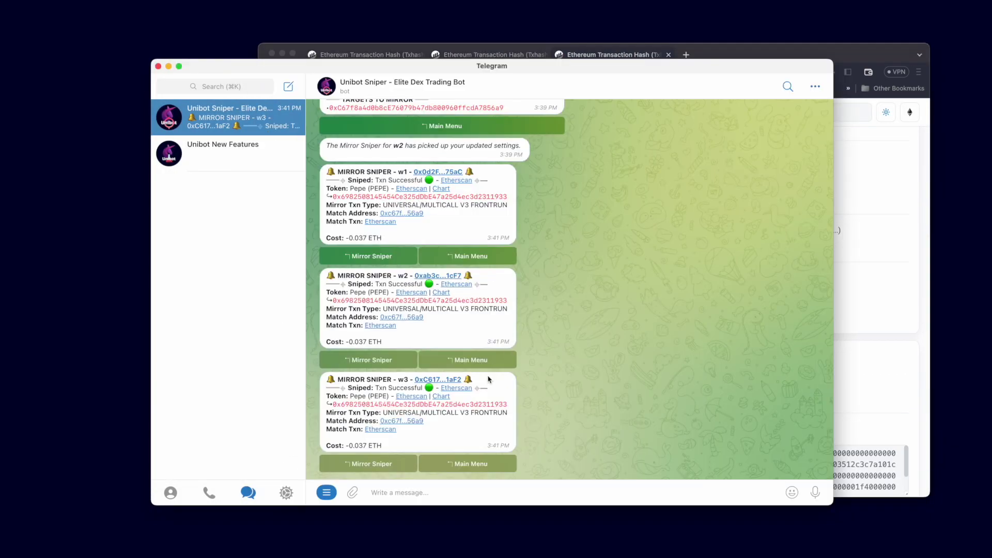
click(458, 388)
click(522, 331)
scroll(421, 414, down, 10)
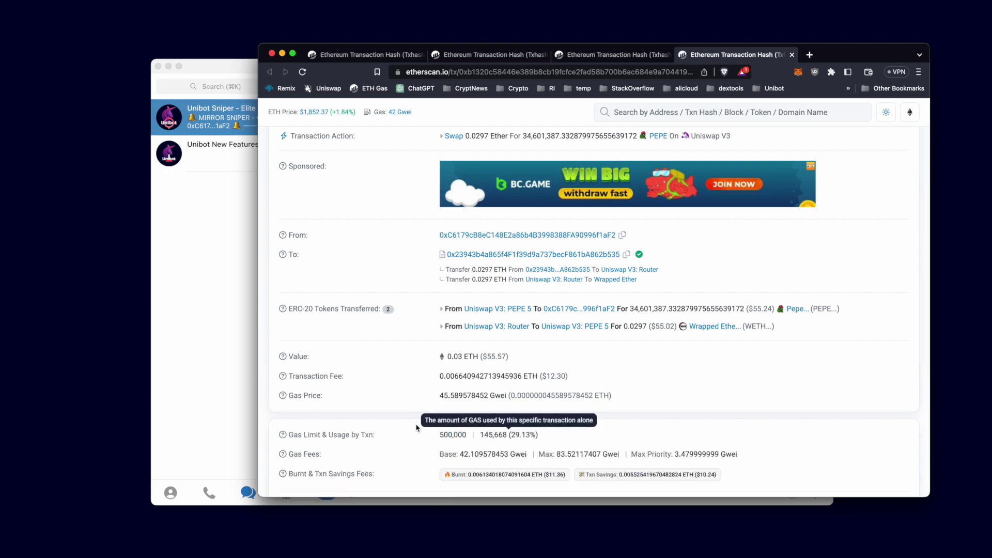
click(209, 343)
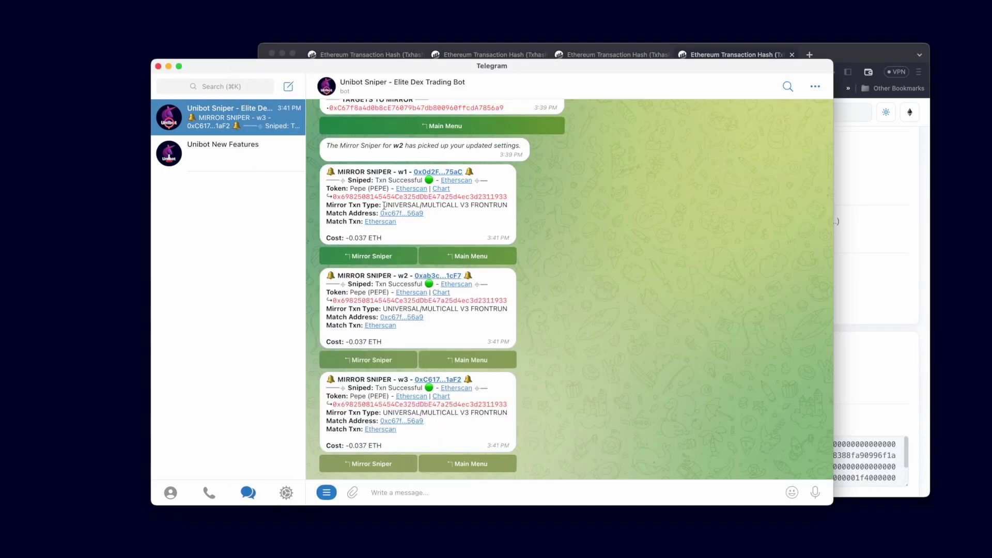
click(263, 56)
Step: Close Etherscan and check Token Balances shows 0.03 ETH of PEPE in each wallet
click(270, 54)
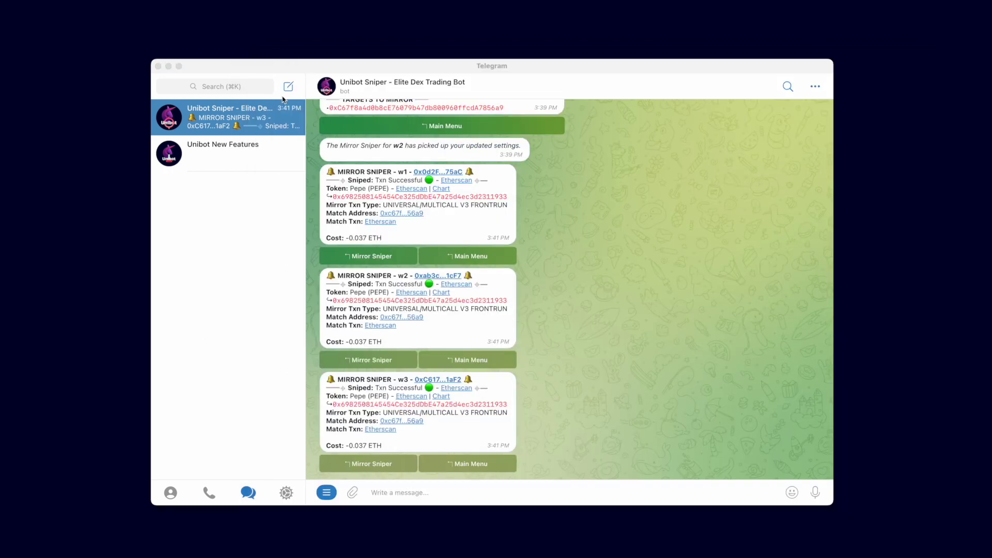
click(484, 465)
click(471, 465)
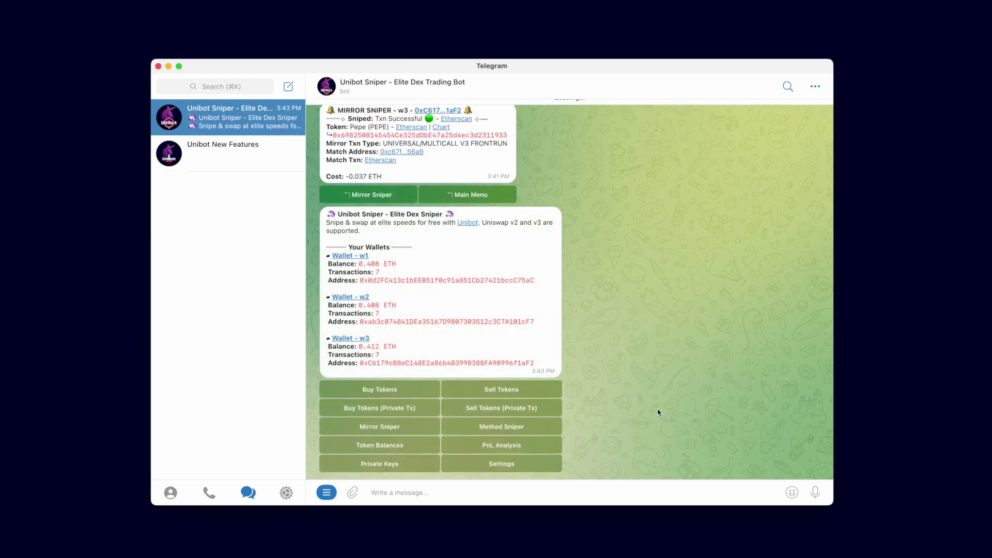
click(404, 448)
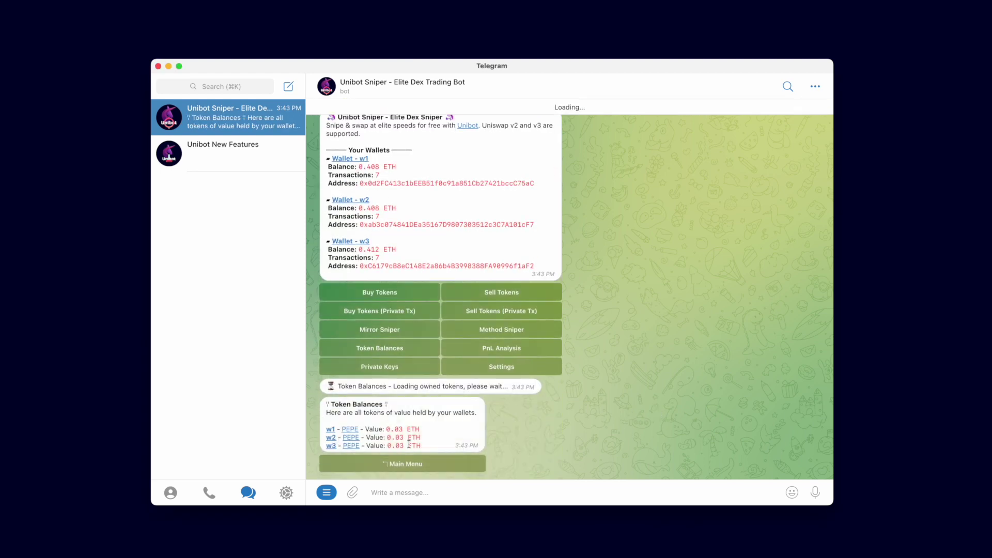
click(420, 466)
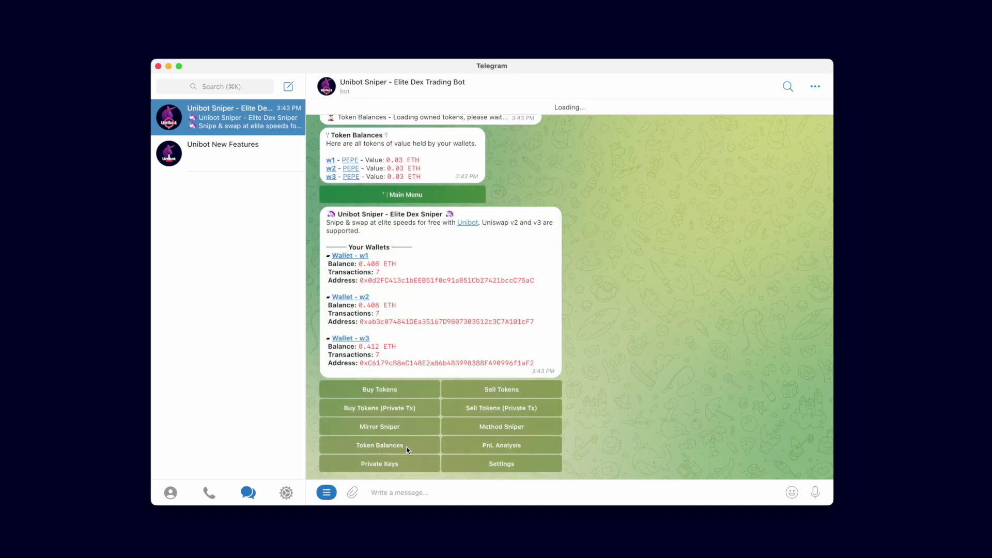
Step: Turn the Mirror Sniper off for w1, w2 and w3, returning to the Main Menu
click(405, 426)
click(359, 371)
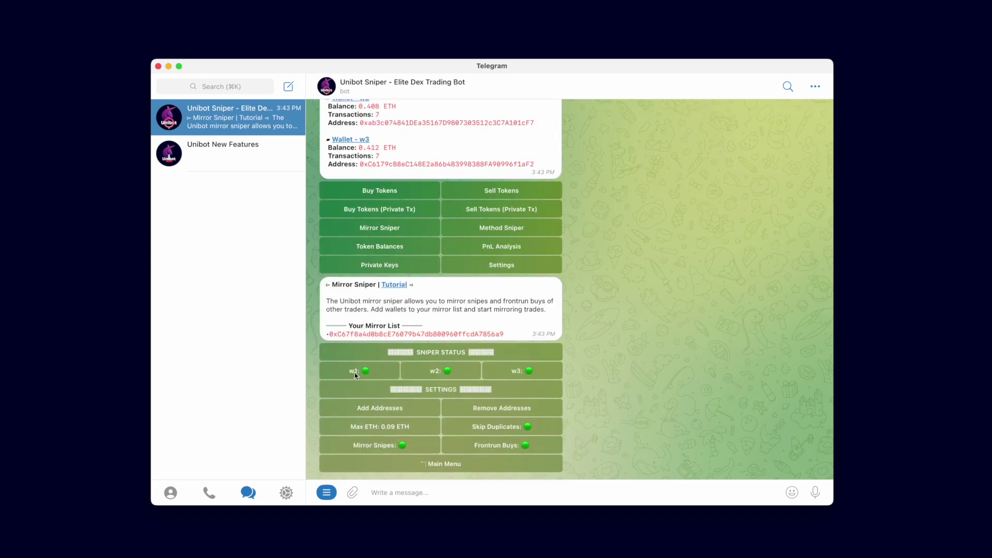
click(457, 356)
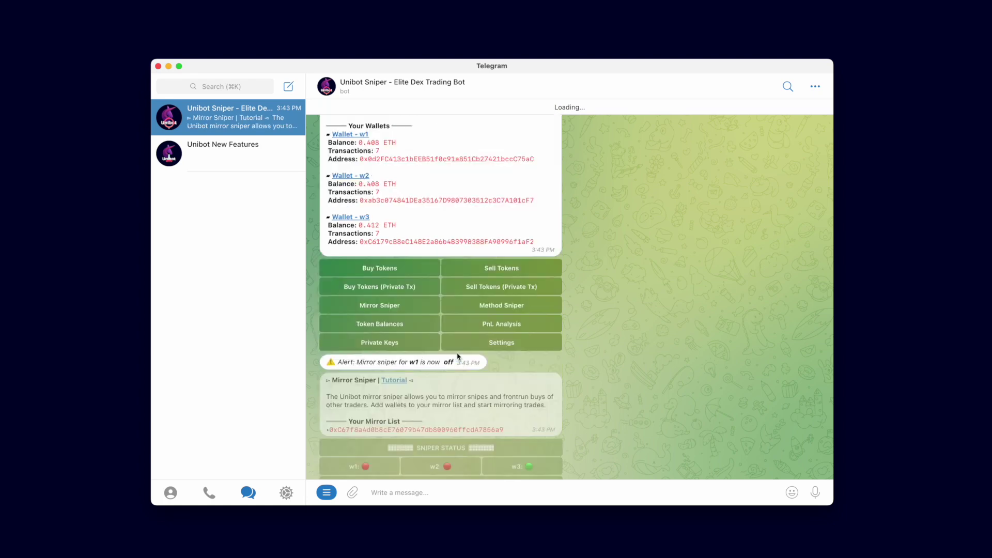
click(522, 353)
click(464, 449)
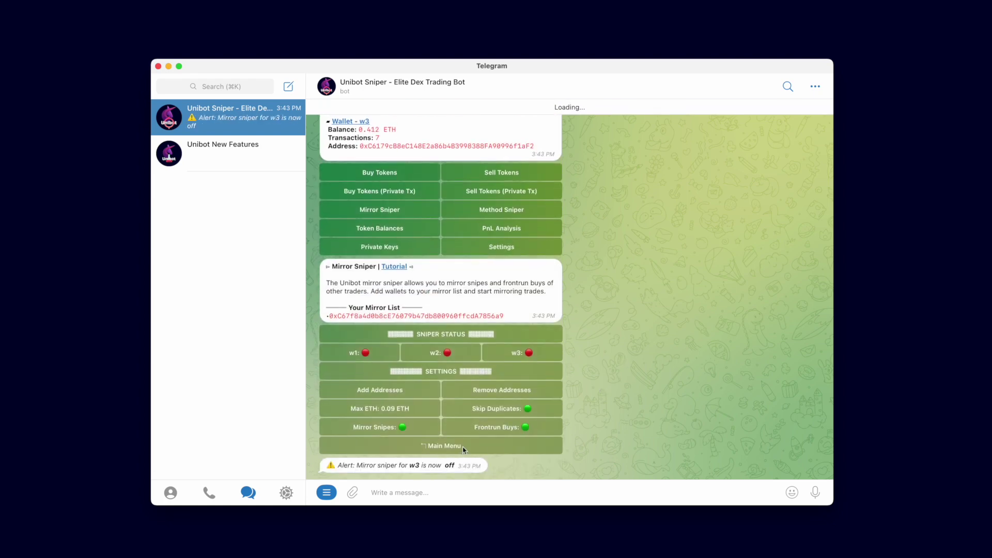